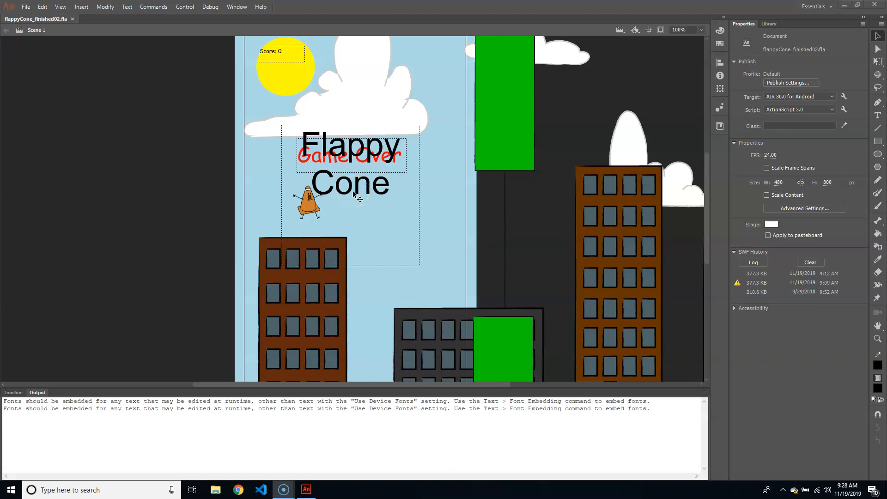
Test the movie, start the Flappy Cone game and try the cone's flapping briefly, and close the preview
{"action": "left_click", "coordinate": [502, 192]}
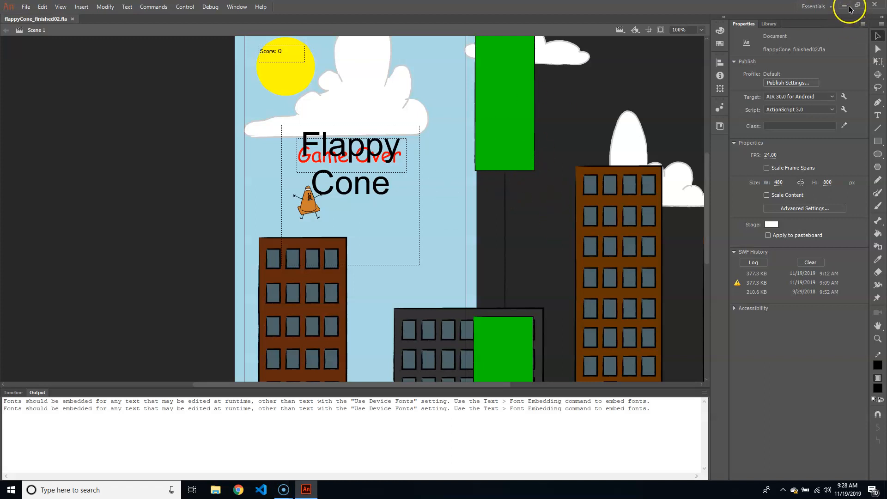
{"action": "key", "text": "ctrl+Return"}
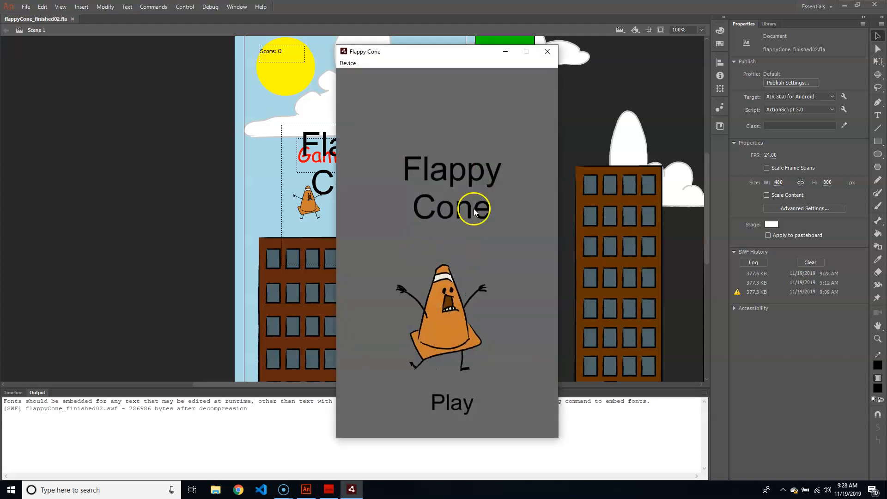
{"action": "left_click", "coordinate": [494, 227]}
{"action": "left_click", "coordinate": [443, 297]}
{"action": "left_click", "coordinate": [443, 298]}
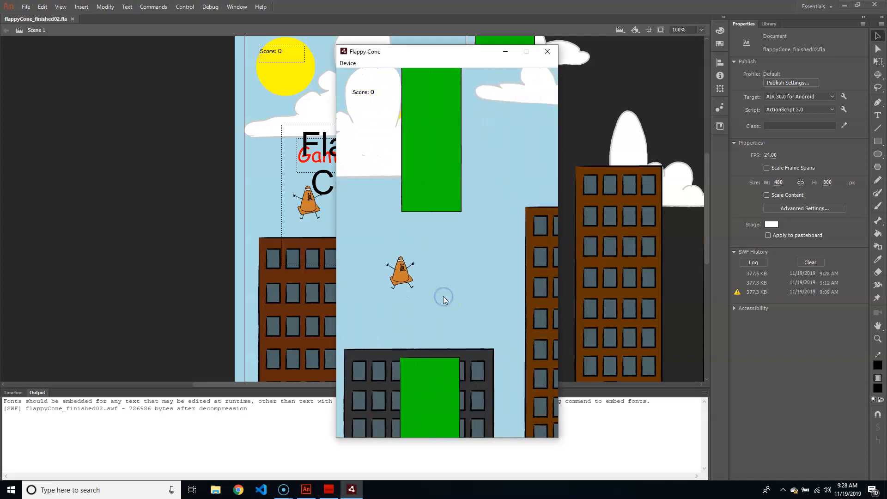
{"action": "left_click", "coordinate": [508, 168]}
{"action": "left_click", "coordinate": [547, 51]}
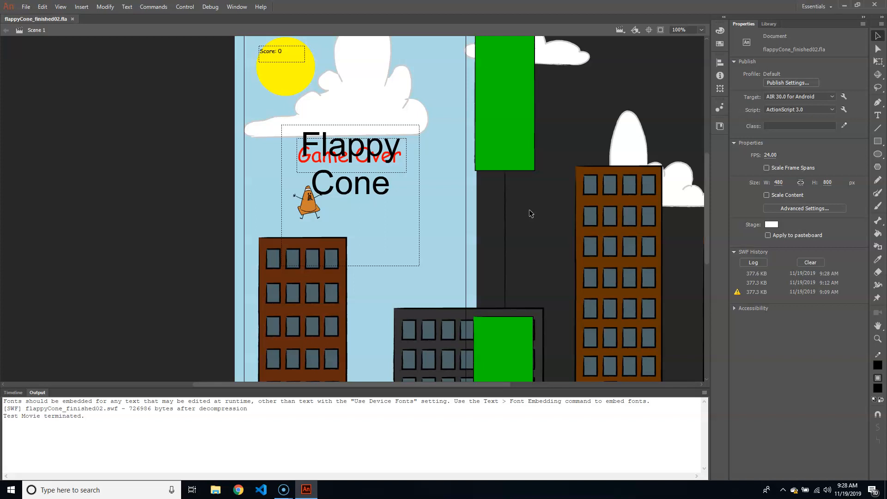
Open the document's publish settings and check the available targets, keeping AIR 30.0 for Android
{"action": "left_click", "coordinate": [26, 6]}
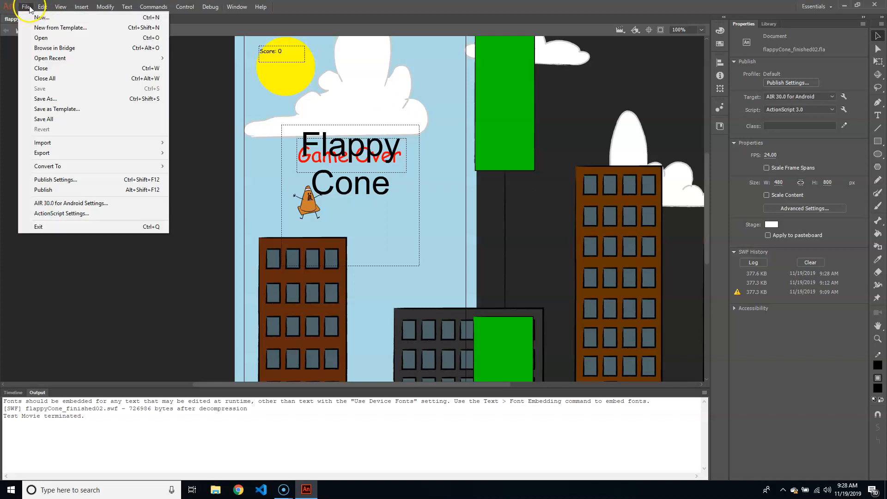
{"action": "left_click", "coordinate": [132, 180]}
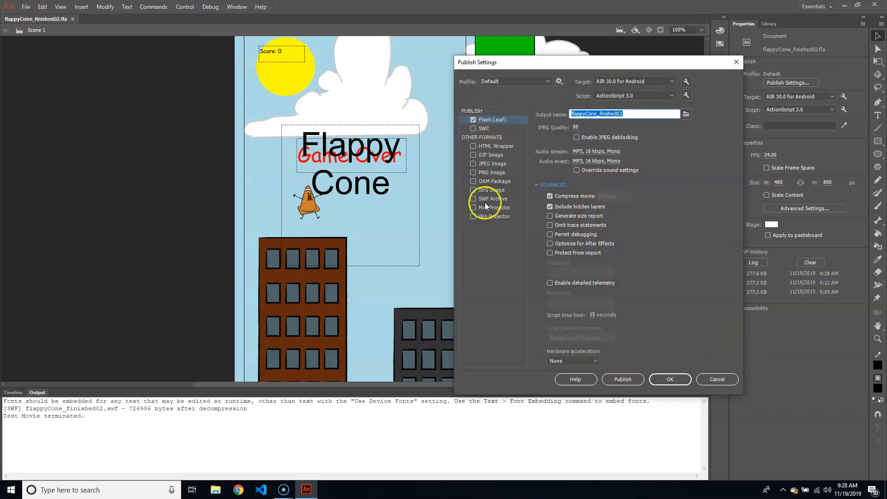
{"action": "left_click", "coordinate": [670, 83]}
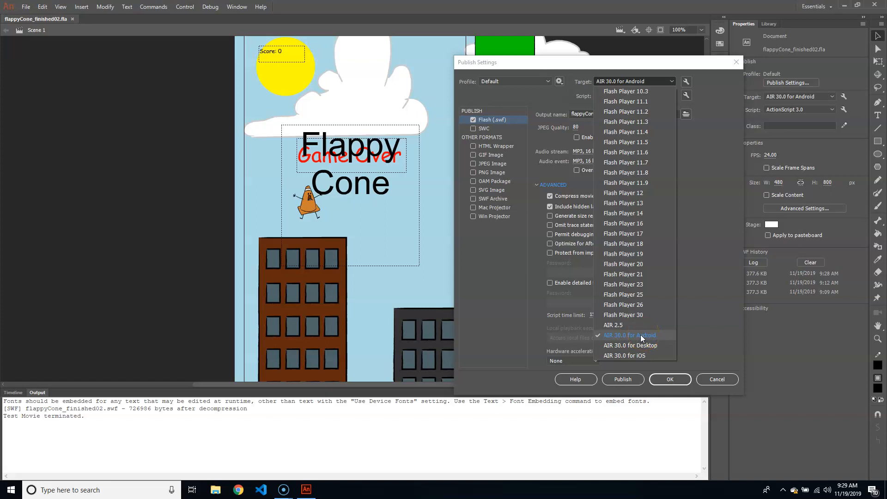
{"action": "left_click", "coordinate": [717, 273]}
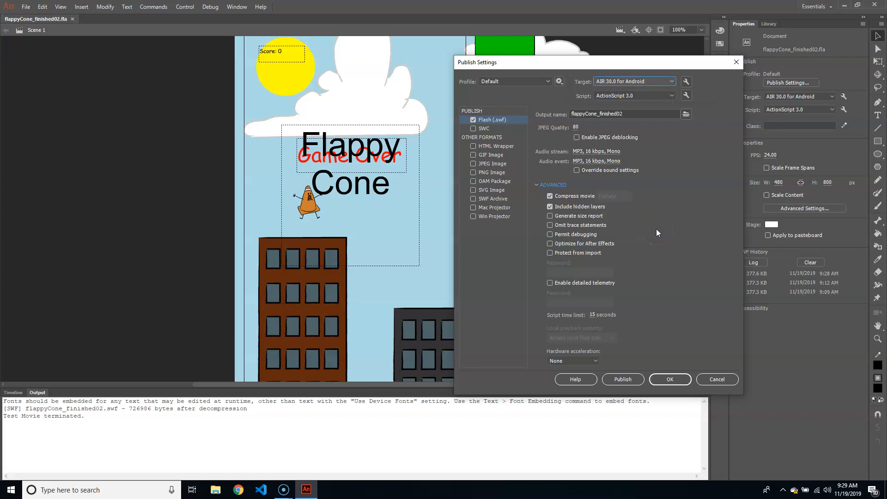
Open the AIR for Android settings and save the output file as flappyCone.apk on the Desktop
{"action": "left_click", "coordinate": [687, 81]}
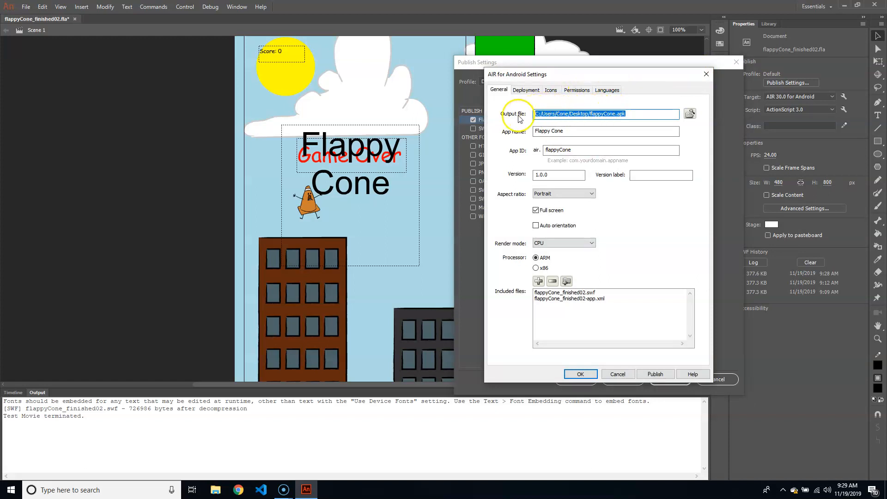
{"action": "left_click", "coordinate": [690, 113]}
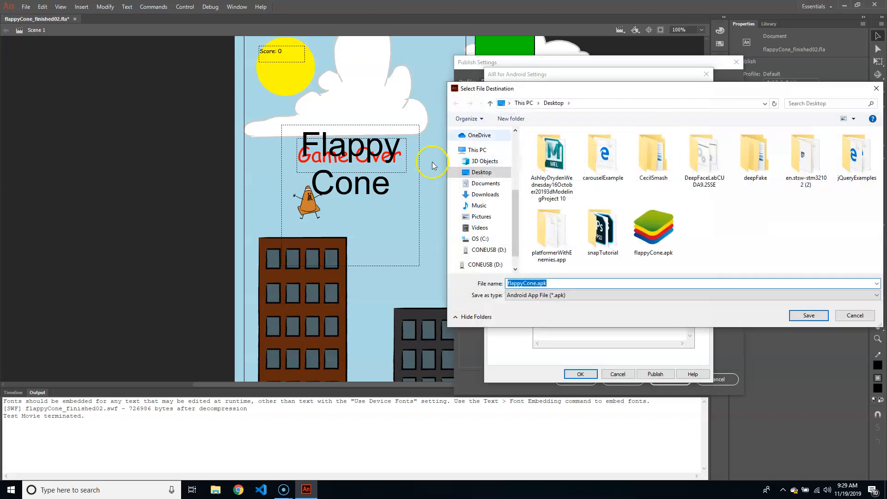
{"action": "left_click_drag", "start_coordinate": [659, 86], "coordinate": [497, 118]}
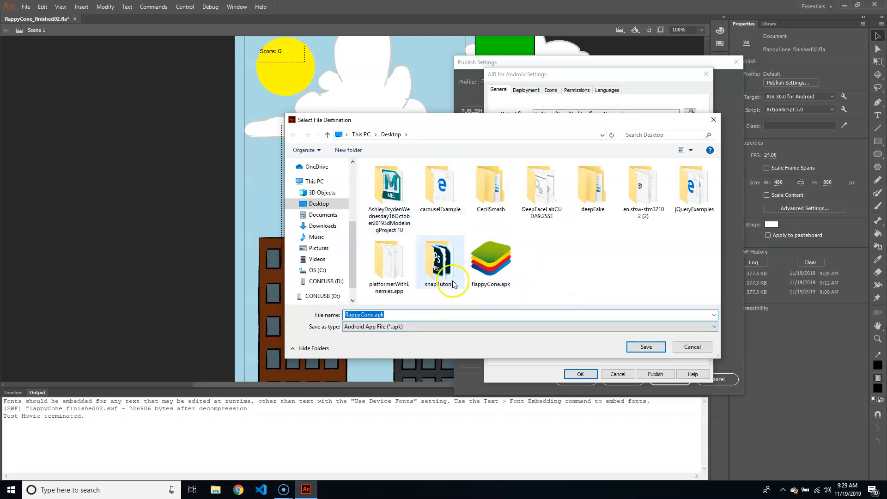
{"action": "left_click", "coordinate": [646, 347]}
Review the app name, app ID and icon settings for Android, and close the publish settings
{"action": "left_click", "coordinate": [588, 131]}
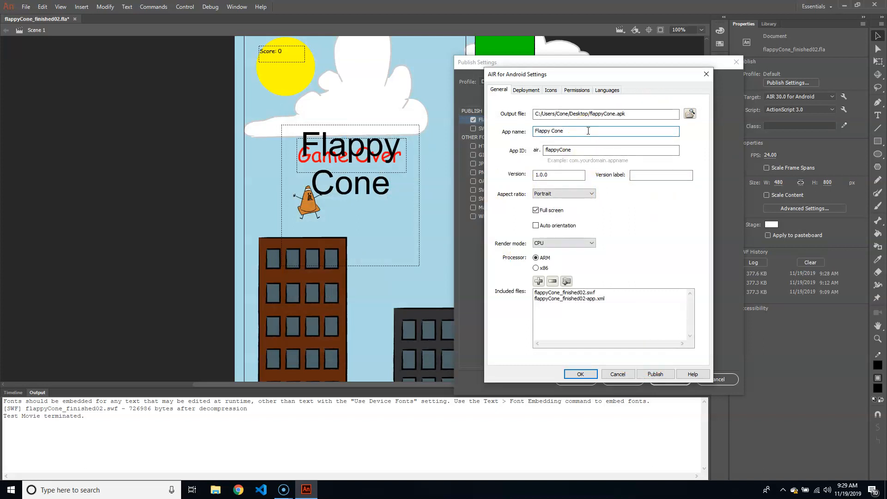
{"action": "left_click", "coordinate": [585, 149]}
{"action": "left_click", "coordinate": [616, 167]}
{"action": "left_click", "coordinate": [638, 225]}
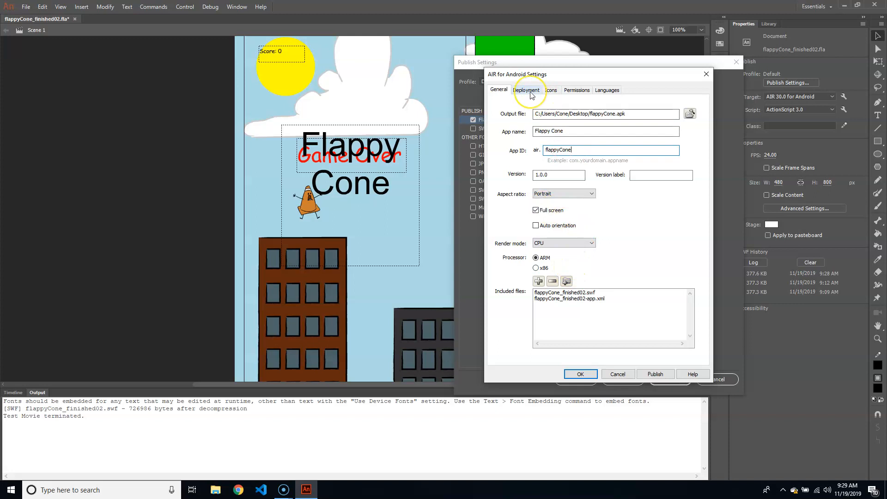
{"action": "left_click", "coordinate": [551, 90]}
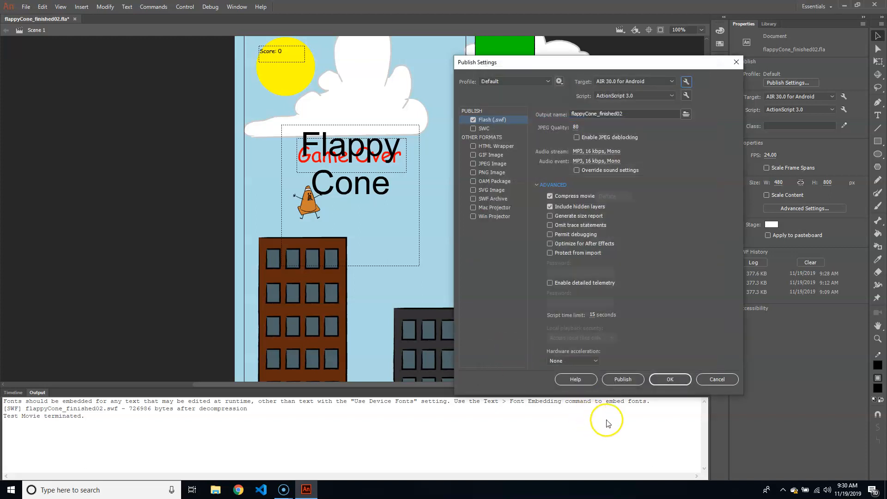
{"action": "left_click", "coordinate": [663, 385]}
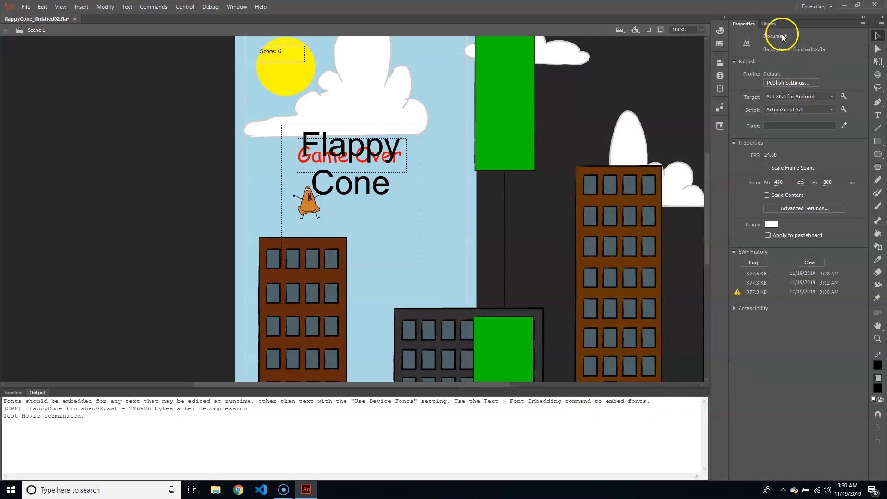
Open the player_mc symbol from the library for editing, undoing any accidental change
{"action": "left_click", "coordinate": [770, 23]}
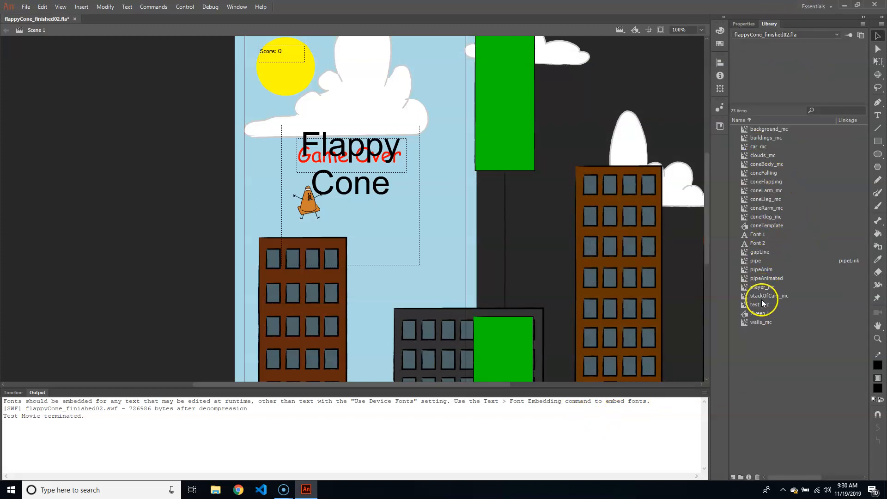
{"action": "left_click", "coordinate": [757, 287]}
{"action": "double_click", "coordinate": [744, 287]}
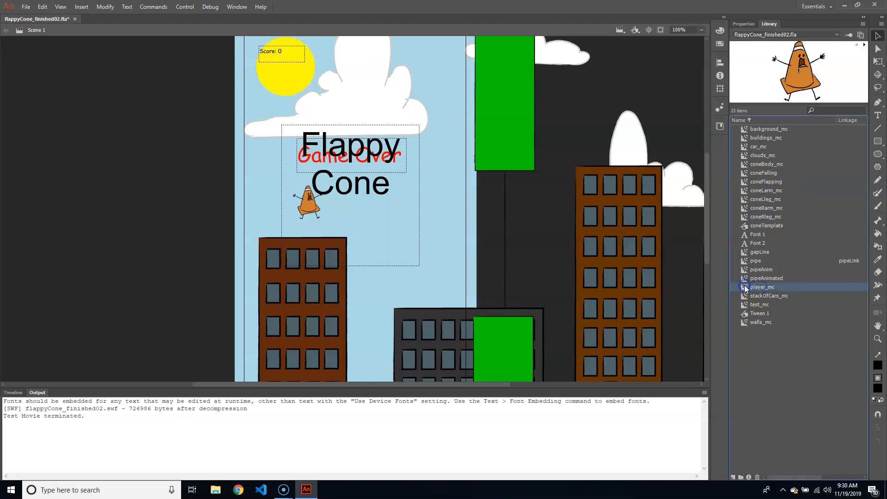
{"action": "left_click_drag", "start_coordinate": [318, 229], "coordinate": [473, 74]}
{"action": "key", "text": "ctrl+z"}
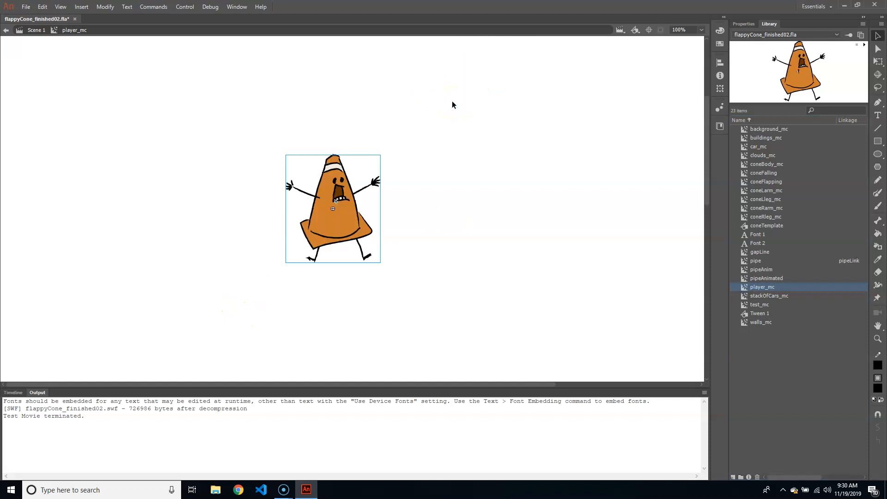
Try converting the cone inside player_mc to a bitmap, and undo the conversion
{"action": "left_click", "coordinate": [337, 215]}
{"action": "right_click", "coordinate": [337, 216]}
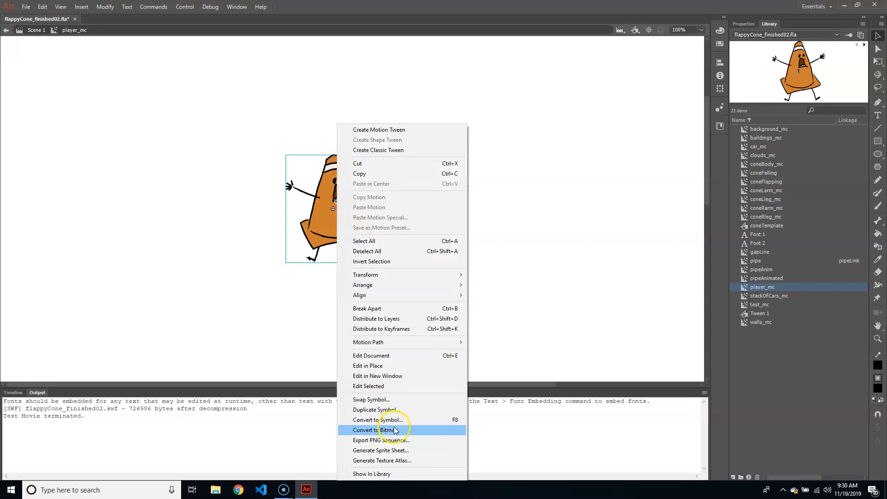
{"action": "left_click", "coordinate": [388, 441]}
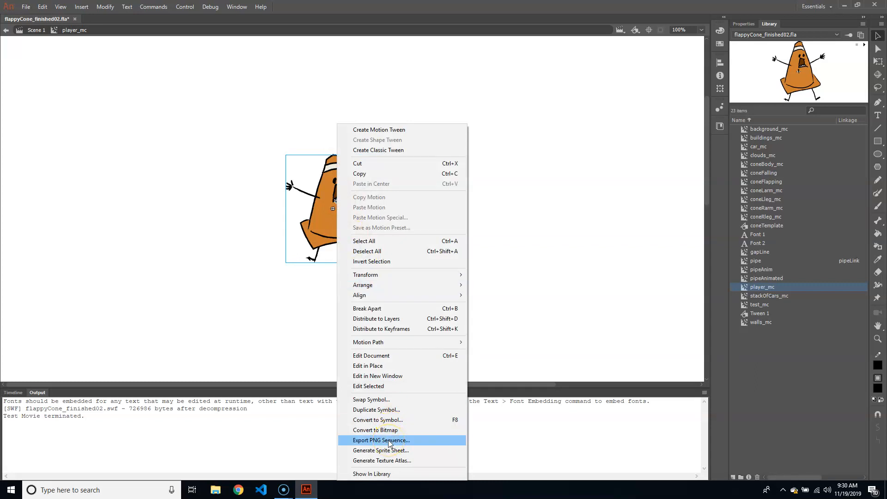
{"action": "left_click", "coordinate": [387, 461]}
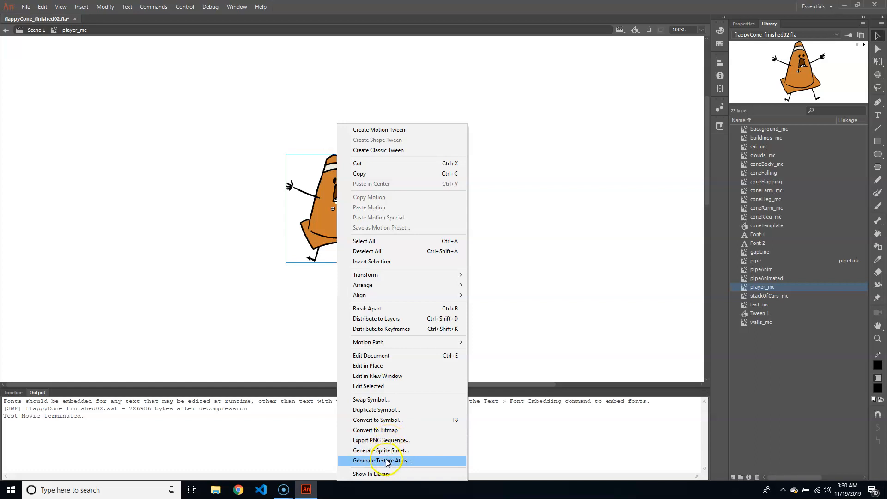
{"action": "left_click", "coordinate": [384, 432]}
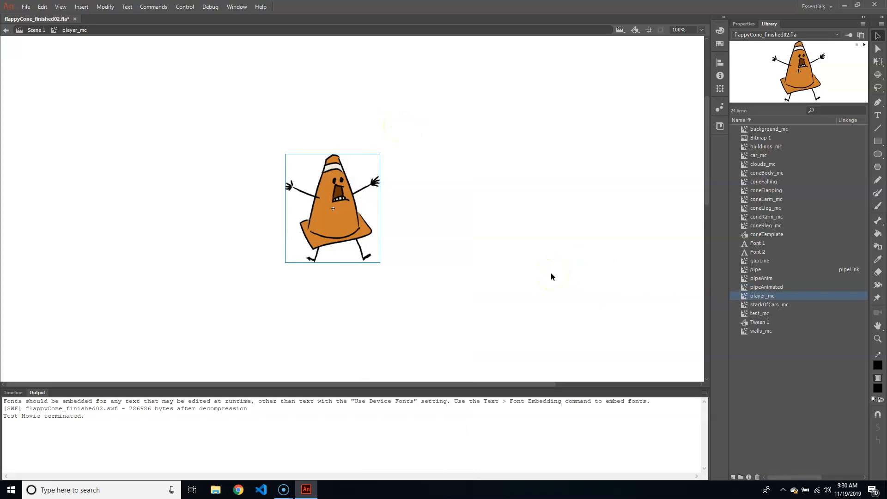
{"action": "key", "text": "ctrl+z"}
Begin a PNG sequence export of the library symbol player_mc and create a folder named iconSequence on the Desktop for it
{"action": "right_click", "coordinate": [765, 288]}
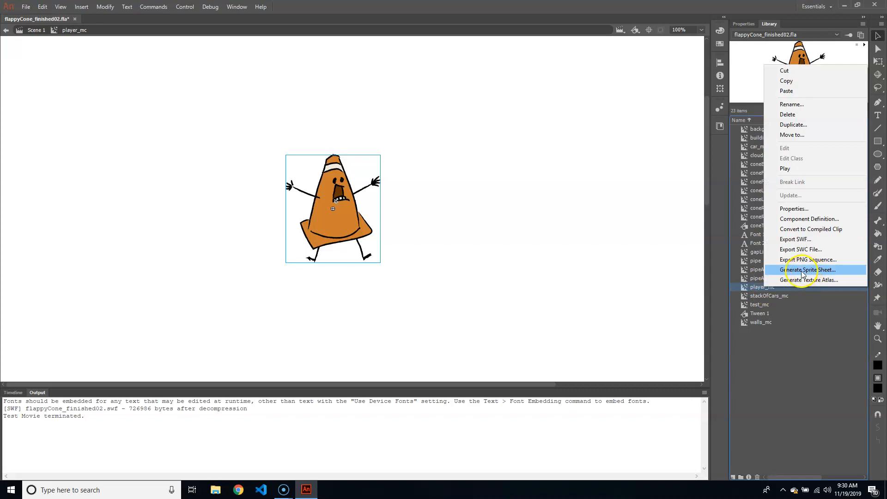
{"action": "left_click", "coordinate": [793, 259]}
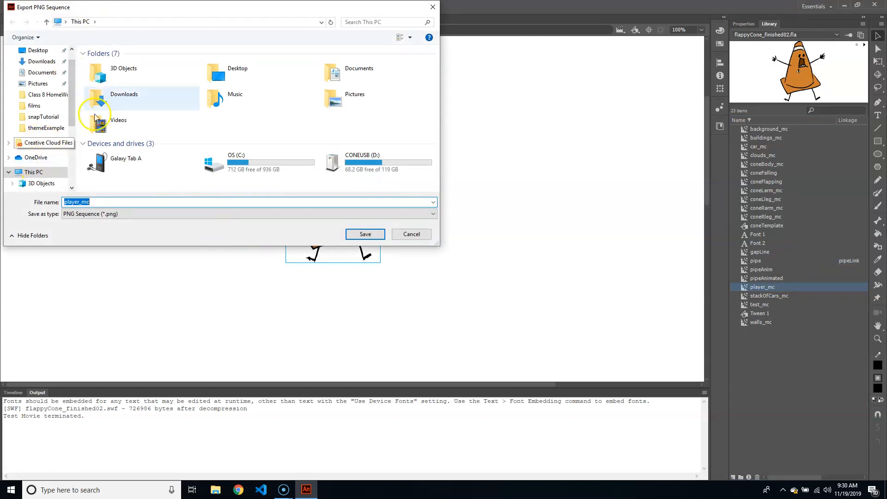
{"action": "left_click", "coordinate": [227, 80]}
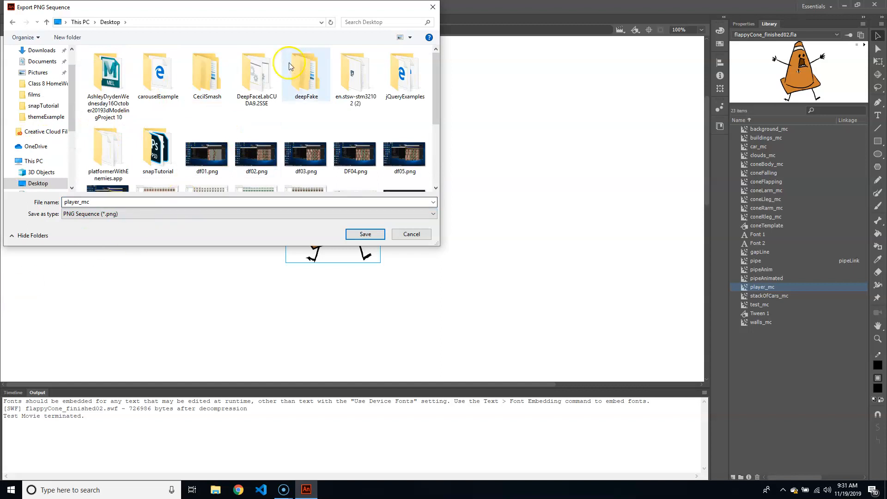
{"action": "right_click", "coordinate": [246, 117]}
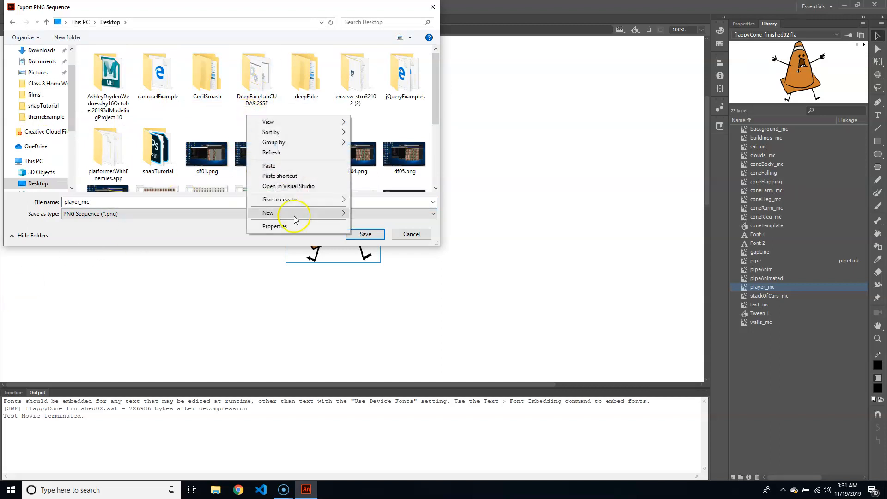
{"action": "mouse_move", "coordinate": [296, 213]}
{"action": "left_click", "coordinate": [406, 213]}
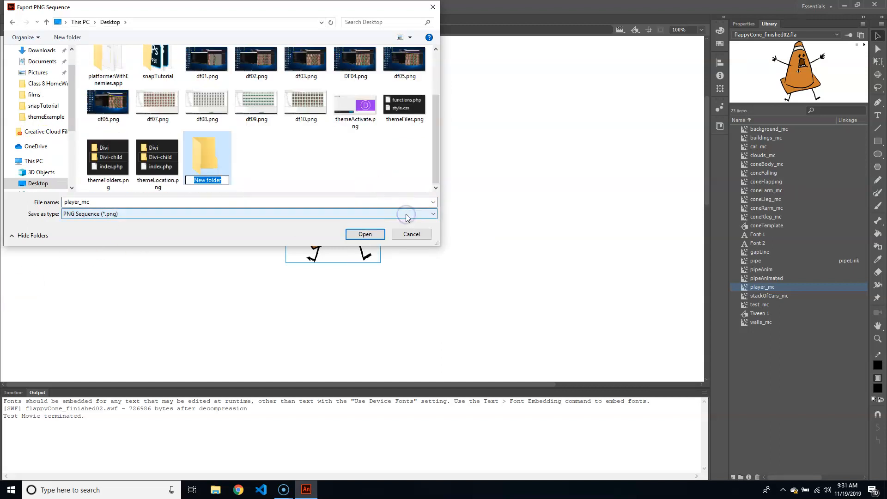
{"action": "type", "text": "icone"}
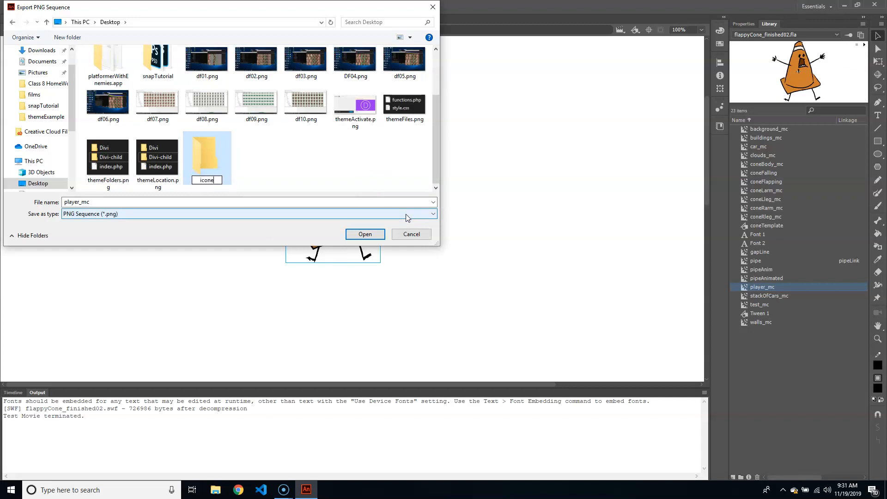
{"action": "key", "text": "BackSpace"}
{"action": "type", "text": "Sequence"}
Save the player_mc PNG sequence in the iconSequence folder and export it with the default size, resolution and colors
{"action": "double_click", "coordinate": [206, 165]}
{"action": "left_click", "coordinate": [356, 235]}
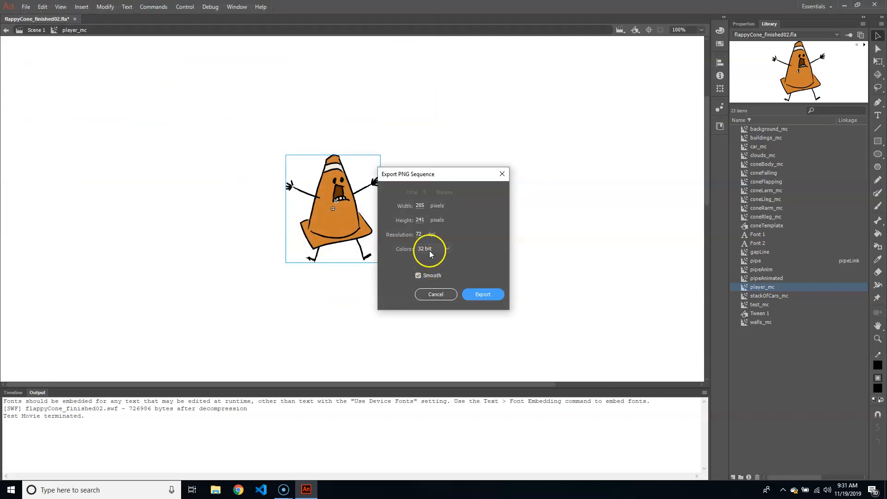
{"action": "left_click", "coordinate": [483, 295]}
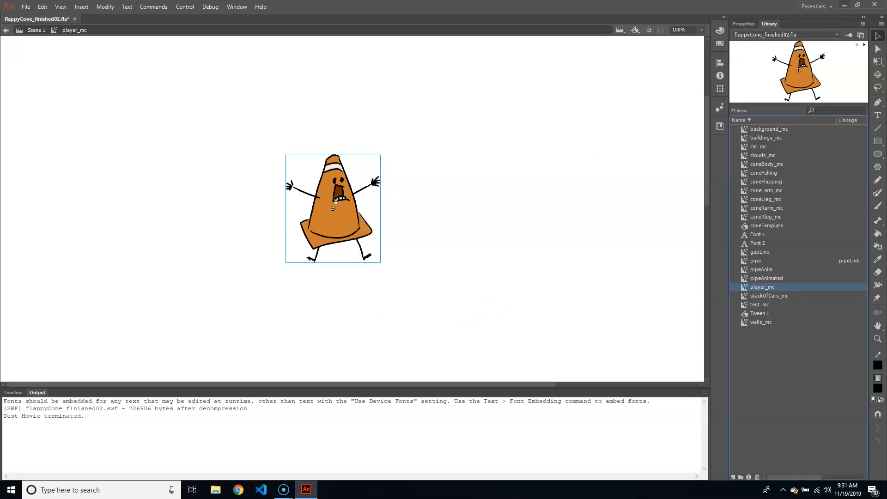
Switch to the Windows desktop and open the iconSequence folder
{"action": "left_click", "coordinate": [844, 5]}
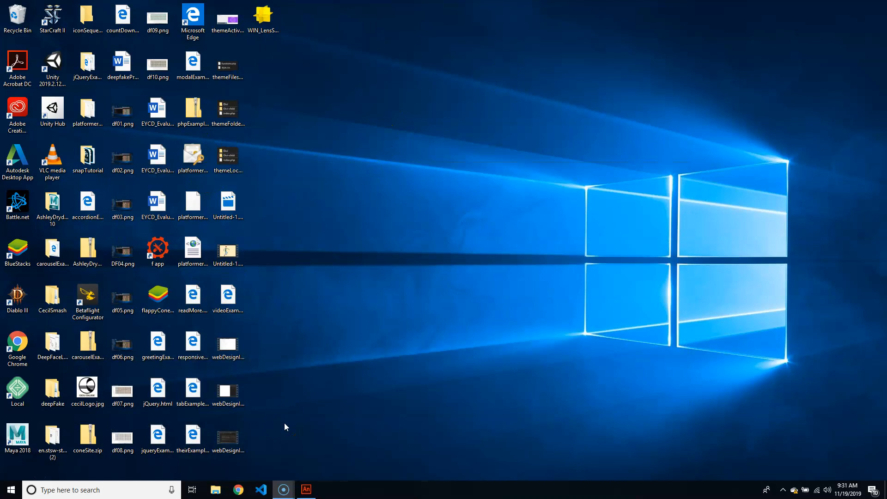
{"action": "left_click", "coordinate": [320, 121]}
{"action": "left_click", "coordinate": [86, 17]}
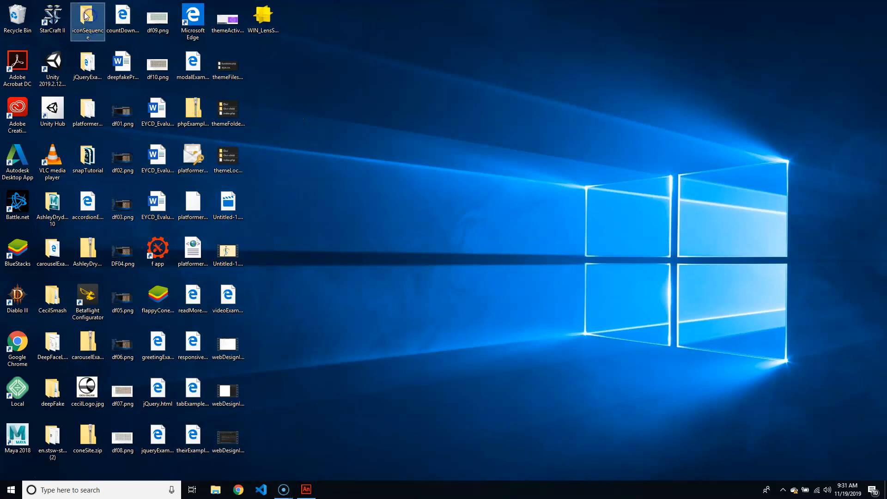
{"action": "double_click", "coordinate": [84, 15]}
{"action": "left_click", "coordinate": [115, 235]}
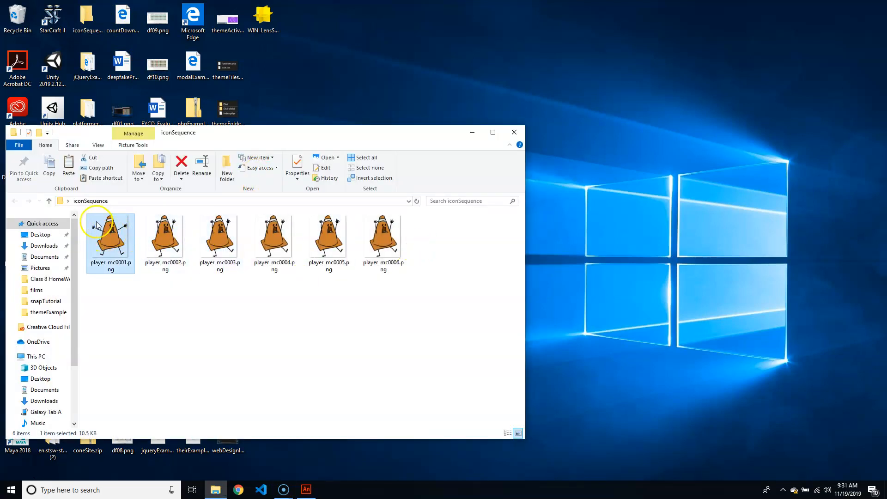
{"action": "double_click", "coordinate": [114, 229]}
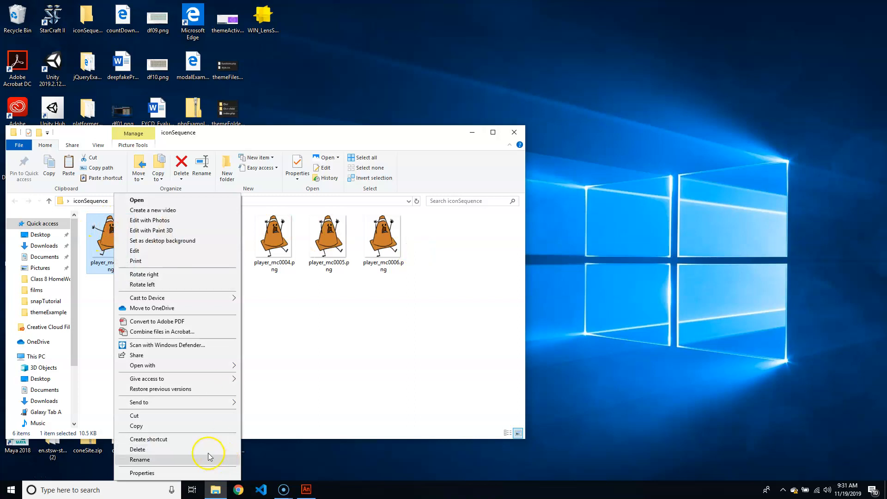
{"action": "mouse_move", "coordinate": [175, 366]}
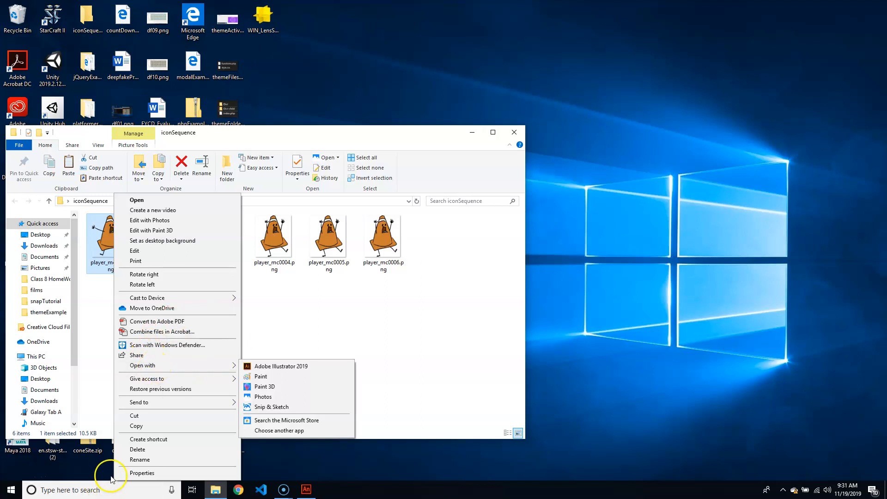
Launch Adobe Photoshop 2020 and dismiss its What's new introduction
{"action": "left_click", "coordinate": [93, 493]}
{"action": "type", "text": "photo"}
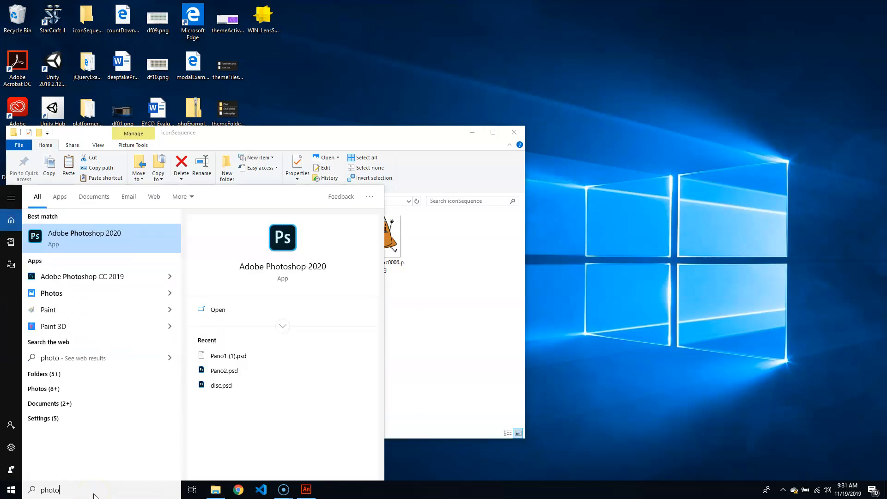
{"action": "key", "text": "Return"}
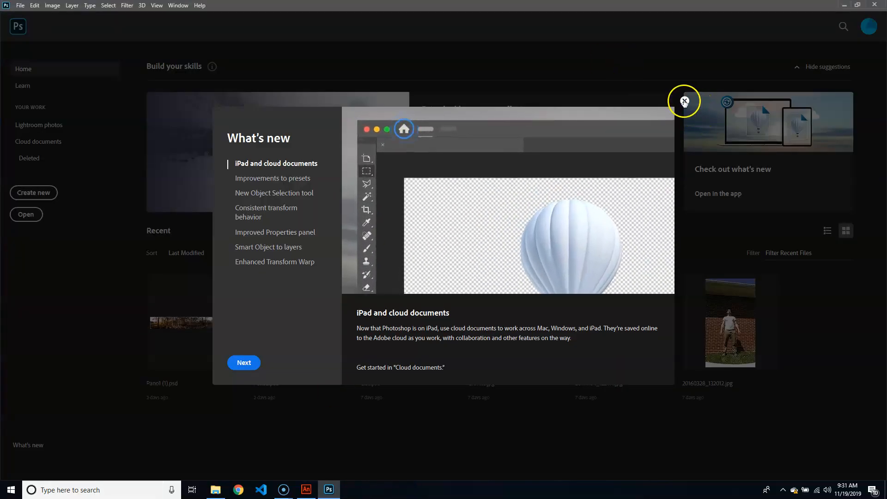
{"action": "left_click", "coordinate": [684, 101]}
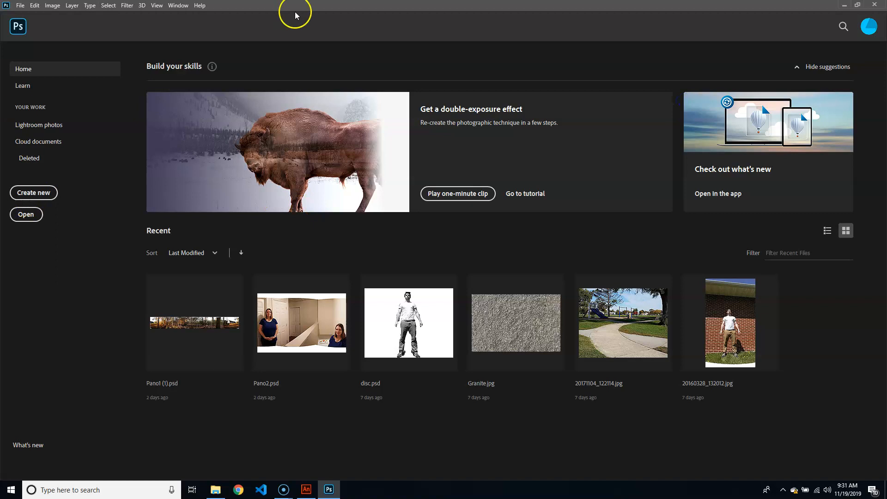
Open player_mc0001.png from the iconSequence folder on the Desktop
{"action": "left_click", "coordinate": [29, 214]}
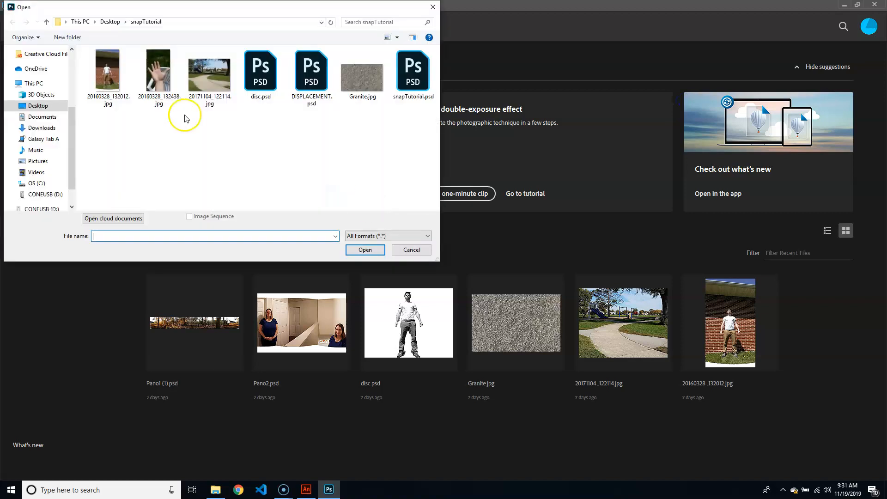
{"action": "left_click", "coordinate": [110, 22]}
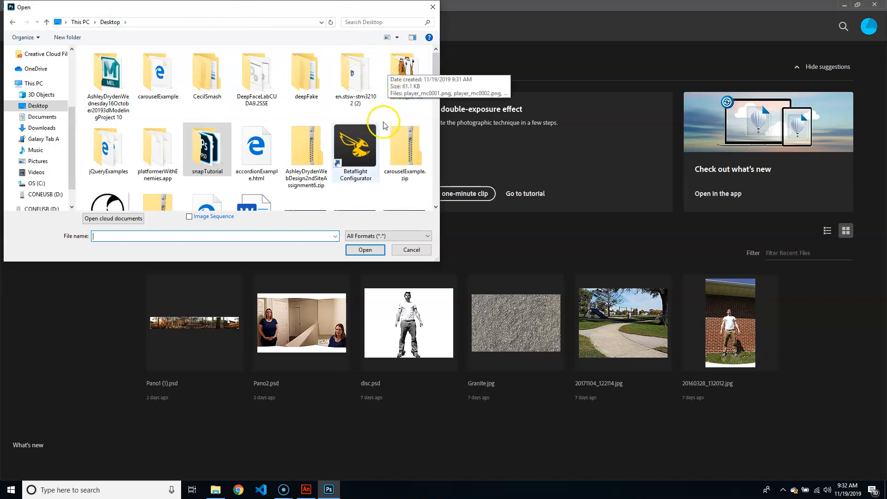
{"action": "double_click", "coordinate": [388, 69]}
{"action": "left_click", "coordinate": [92, 90]}
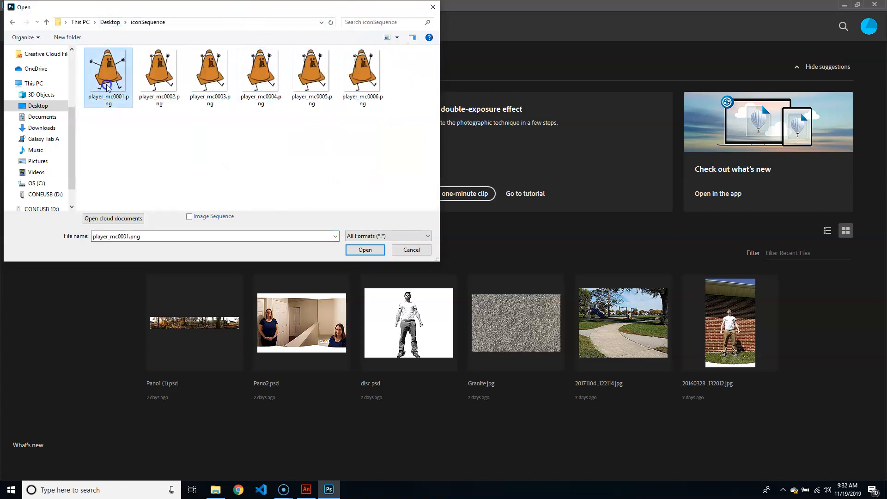
{"action": "left_click", "coordinate": [364, 250]}
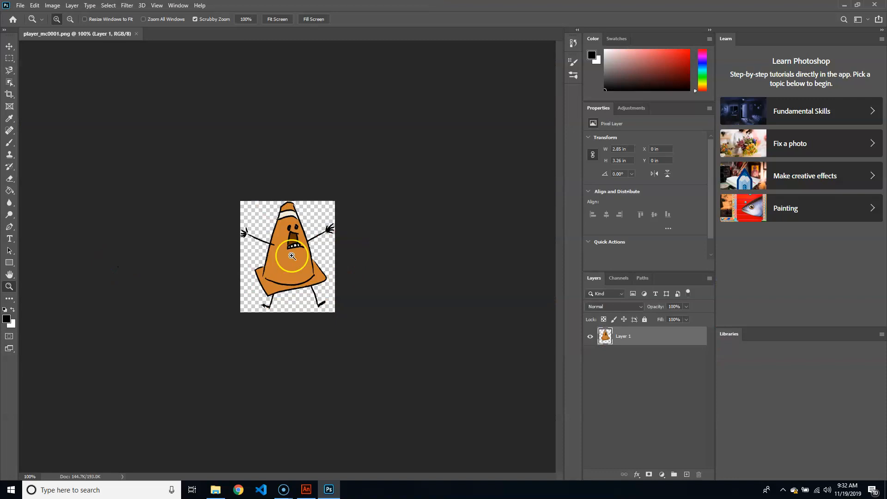
Try resizing the cone image in pixels to a height of 36 with proportions kept, and undo the resize
{"action": "left_click", "coordinate": [52, 6]}
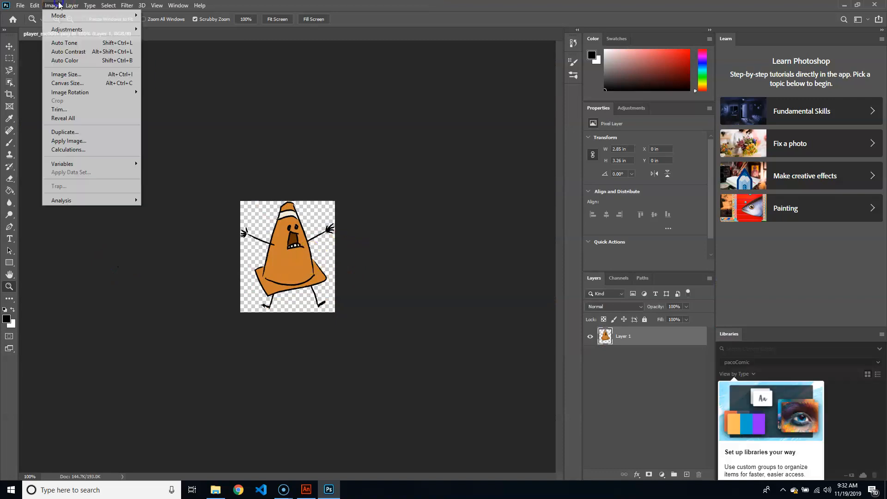
{"action": "left_click", "coordinate": [89, 76]}
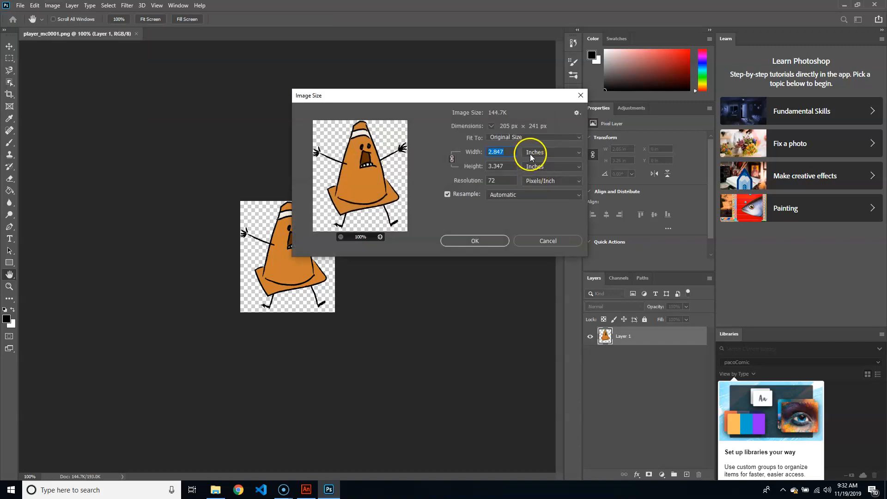
{"action": "left_click", "coordinate": [537, 154]}
{"action": "left_click", "coordinate": [534, 169]}
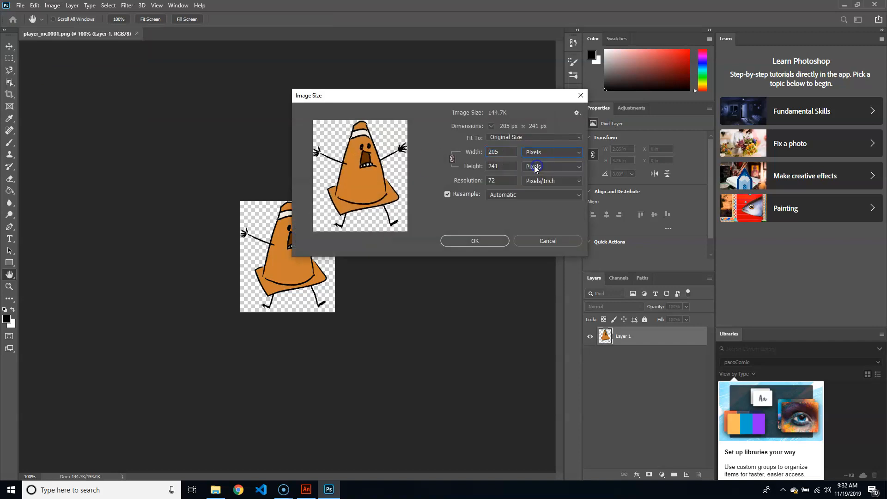
{"action": "key", "text": "Tab"}
{"action": "type", "text": "36"}
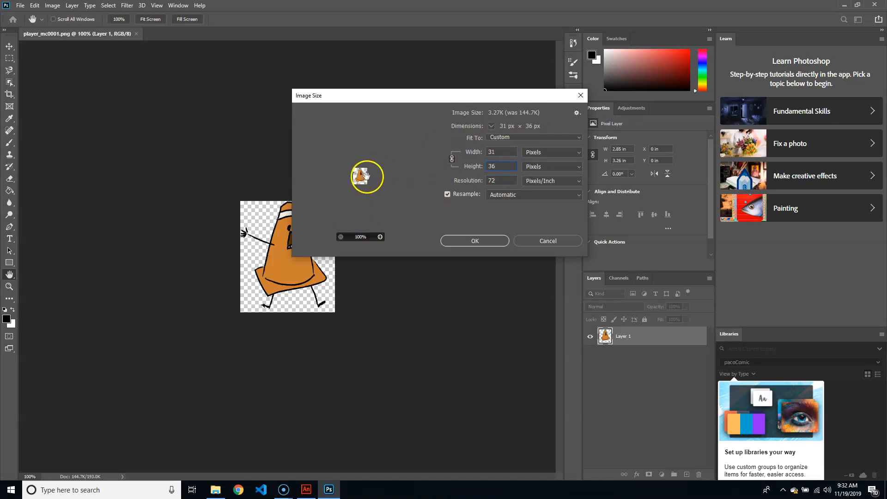
{"action": "left_click", "coordinate": [489, 244]}
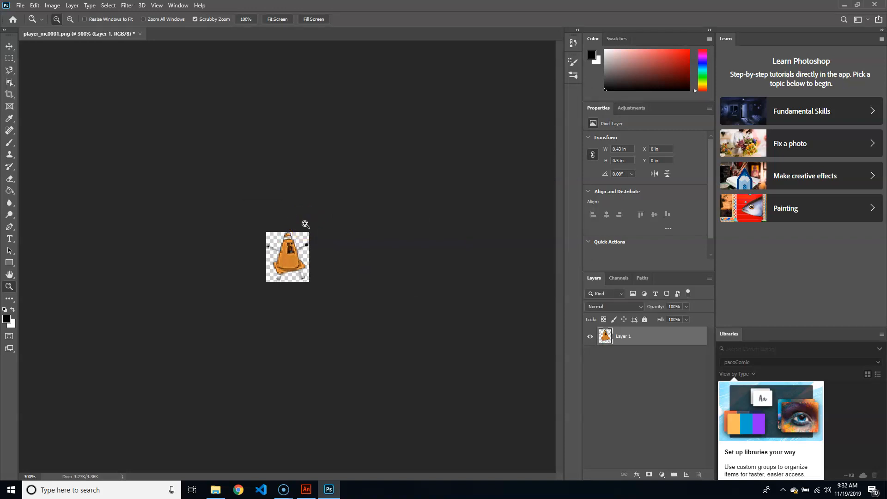
{"action": "key", "text": "ctrl+z"}
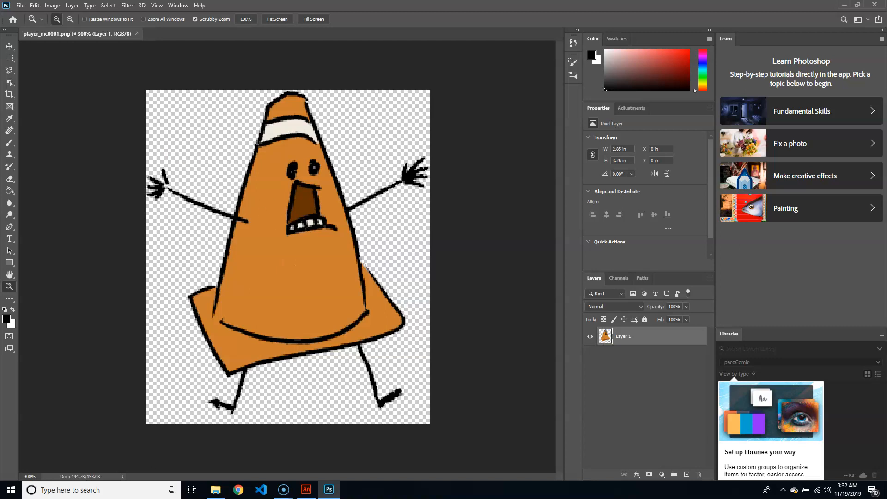
Switch to Adobe Animate and open the AIR 30.0 for Android settings from the publish settings
{"action": "left_click", "coordinate": [18, 7]}
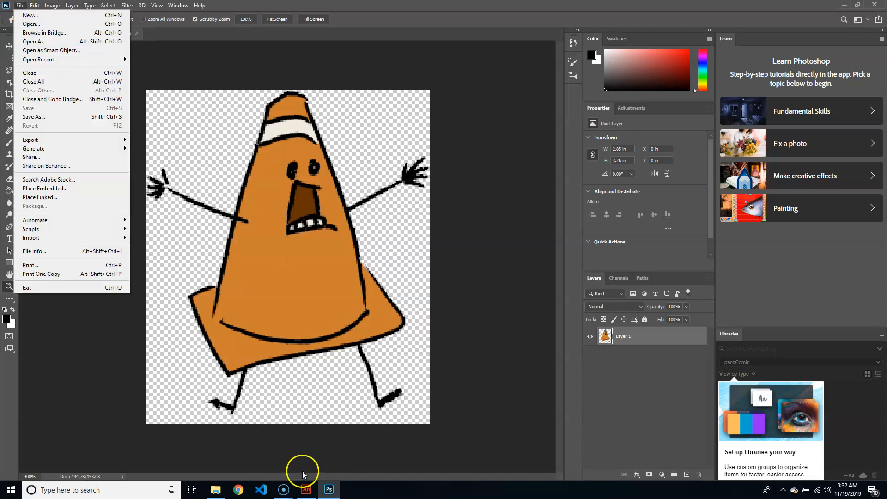
{"action": "left_click", "coordinate": [306, 489]}
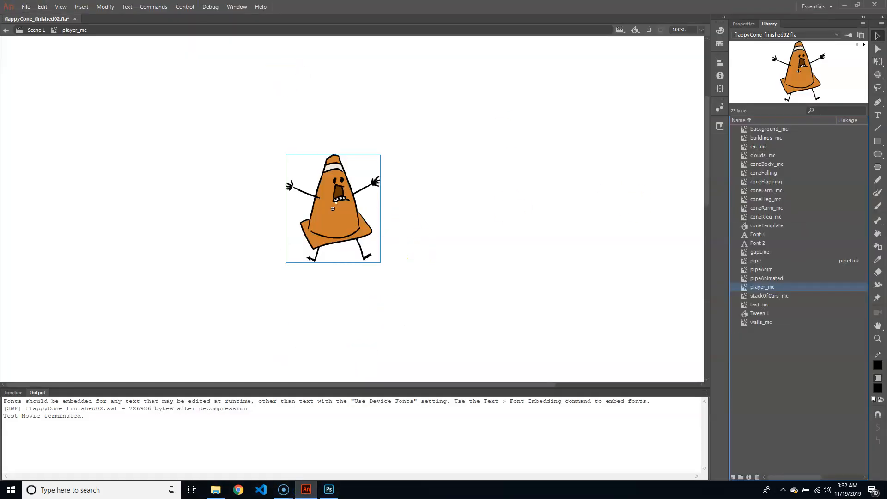
{"action": "left_click", "coordinate": [26, 7]}
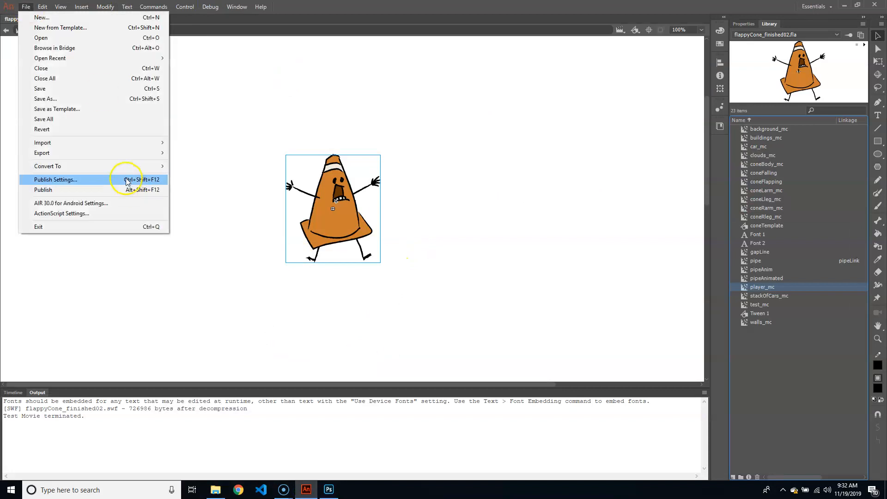
{"action": "left_click", "coordinate": [124, 177]}
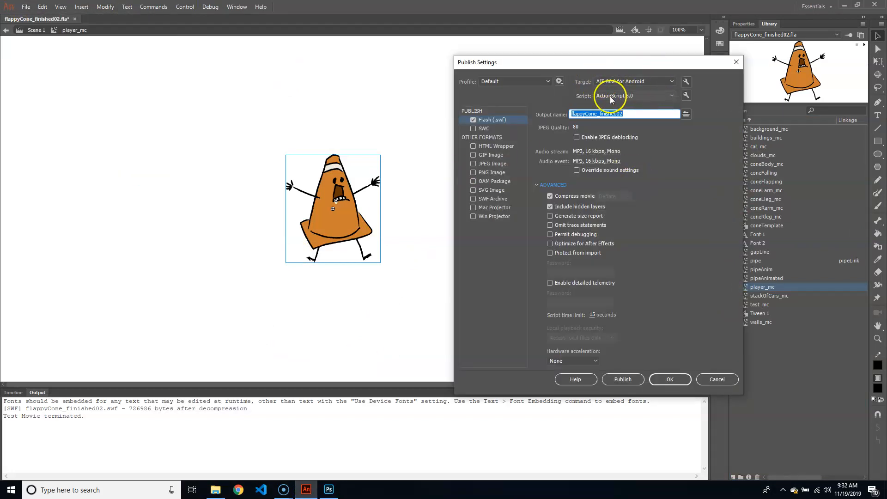
{"action": "left_click", "coordinate": [686, 81]}
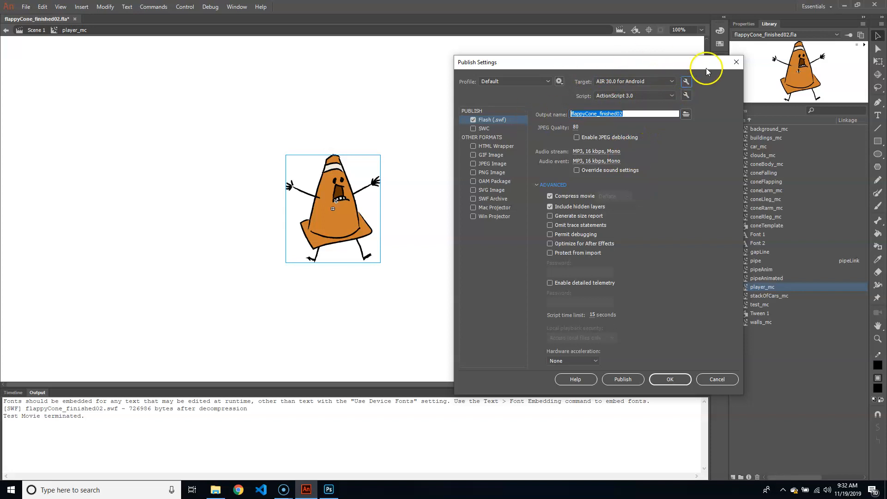
{"action": "left_click", "coordinate": [685, 82]}
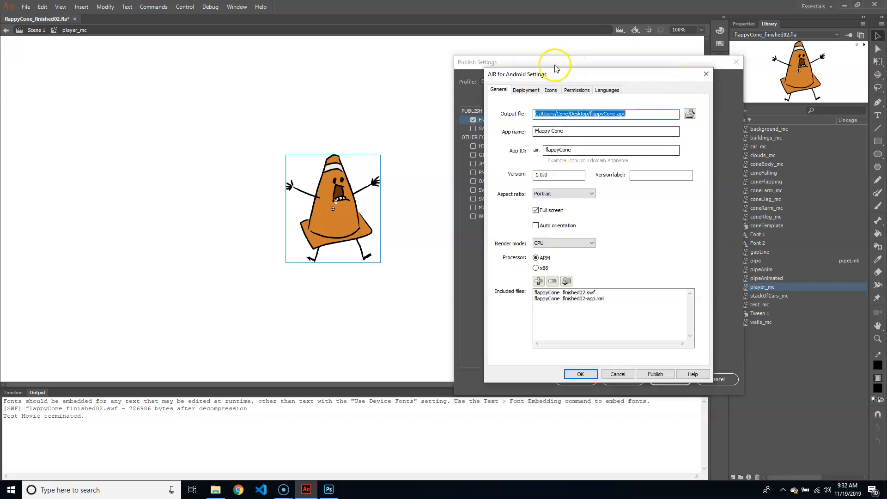
Show the app icon settings and select the 96x96 icon size
{"action": "left_click", "coordinate": [550, 89]}
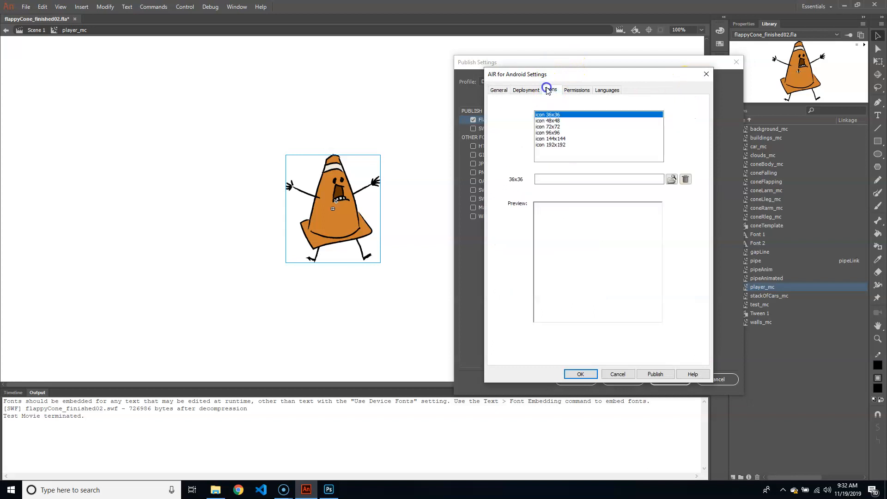
{"action": "left_click", "coordinate": [560, 127]}
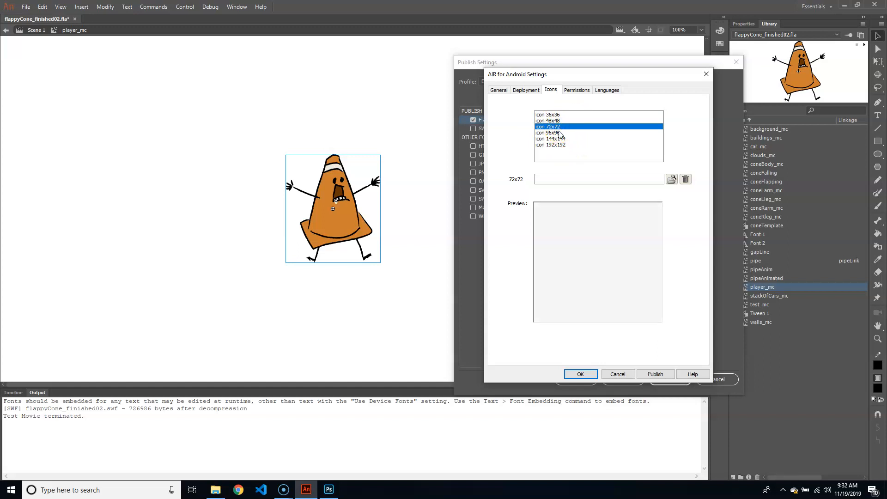
{"action": "left_click", "coordinate": [558, 133]}
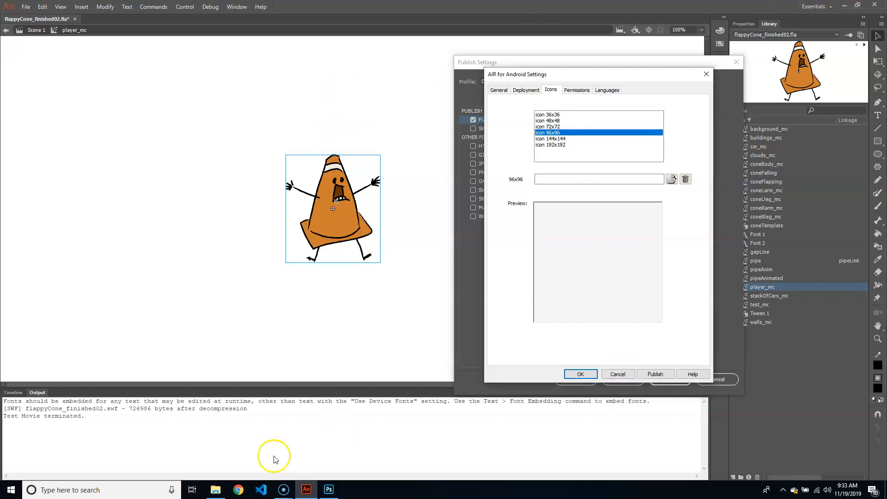
Switch to Photoshop and resize the cone image to a height of 96 pixels, keeping its proportions
{"action": "left_click", "coordinate": [328, 489]}
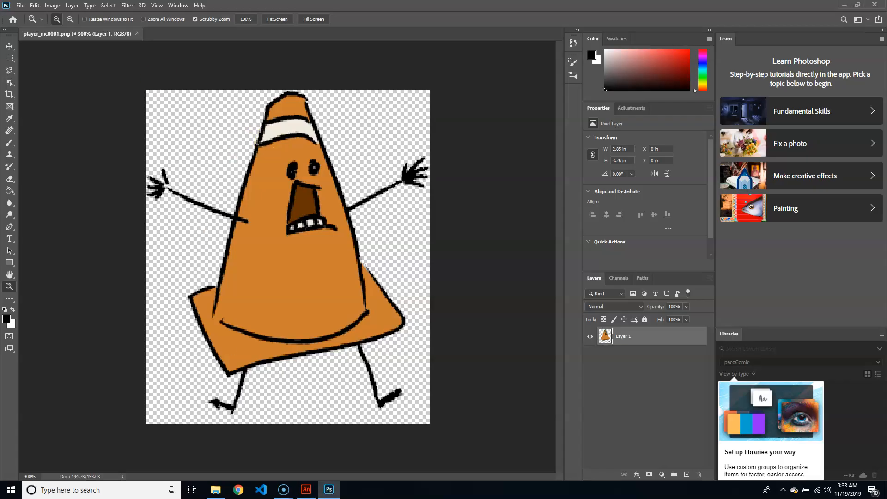
{"action": "left_click", "coordinate": [21, 6]}
{"action": "mouse_move", "coordinate": [53, 6]}
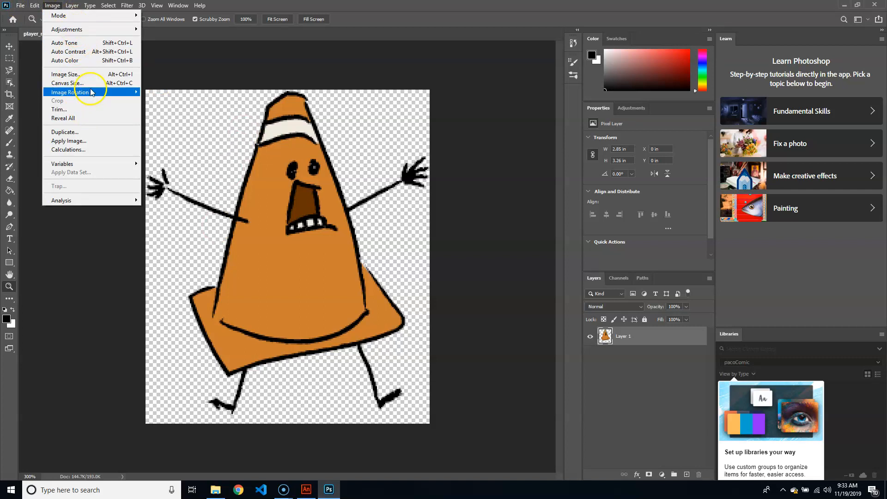
{"action": "left_click", "coordinate": [88, 77]}
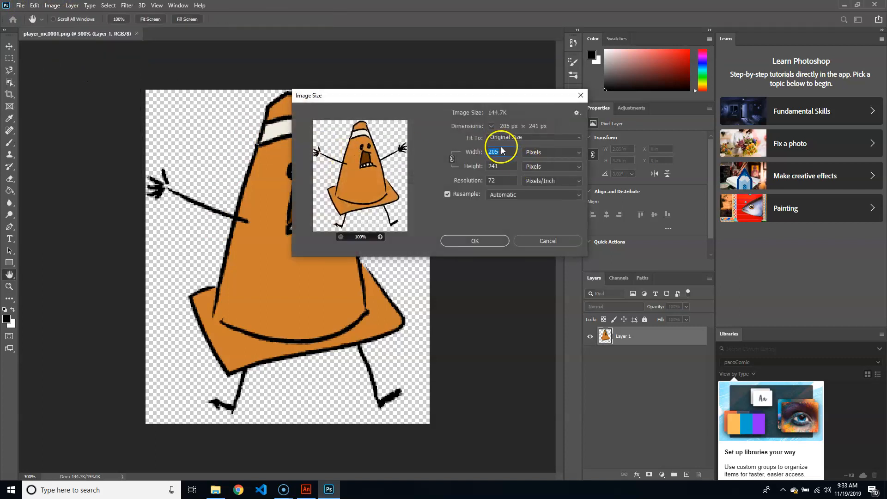
{"action": "left_click", "coordinate": [495, 165]}
{"action": "type", "text": "96"}
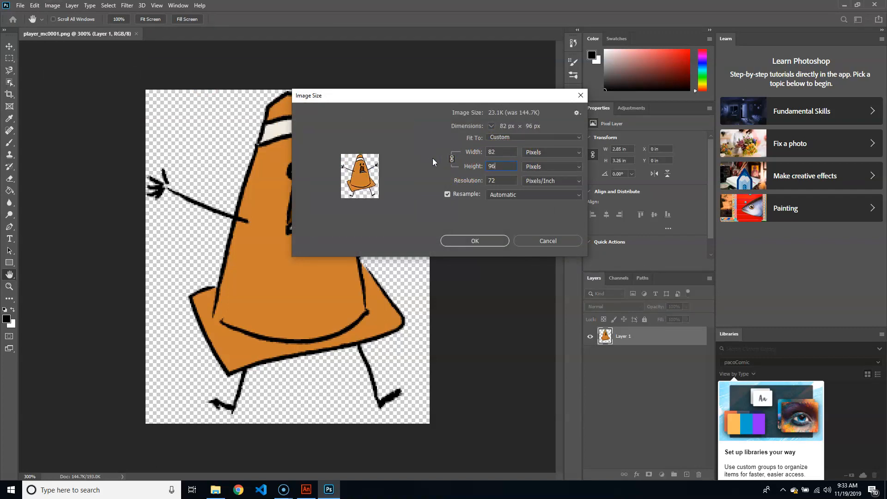
{"action": "left_click", "coordinate": [482, 242]}
{"action": "key", "text": "z"}
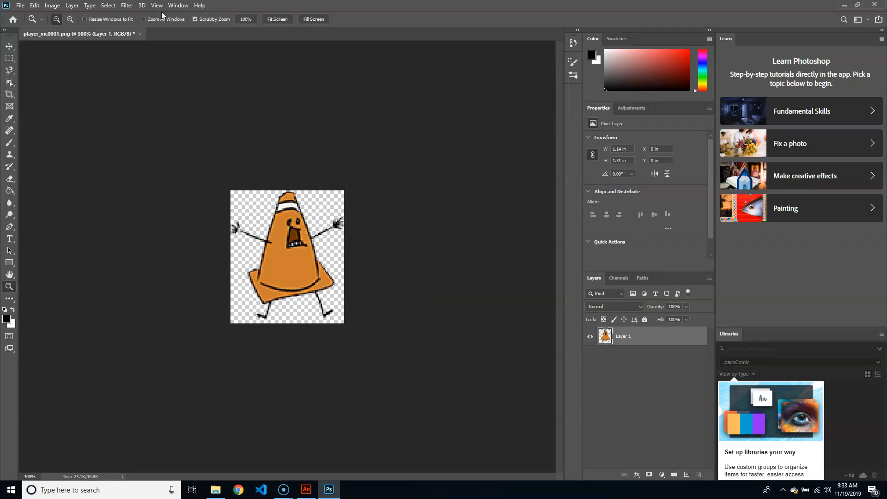
Save a PNG copy named flapIcon on the computer in the iconSequence folder, using the large file size option
{"action": "key", "text": "ctrl+shift+s"}
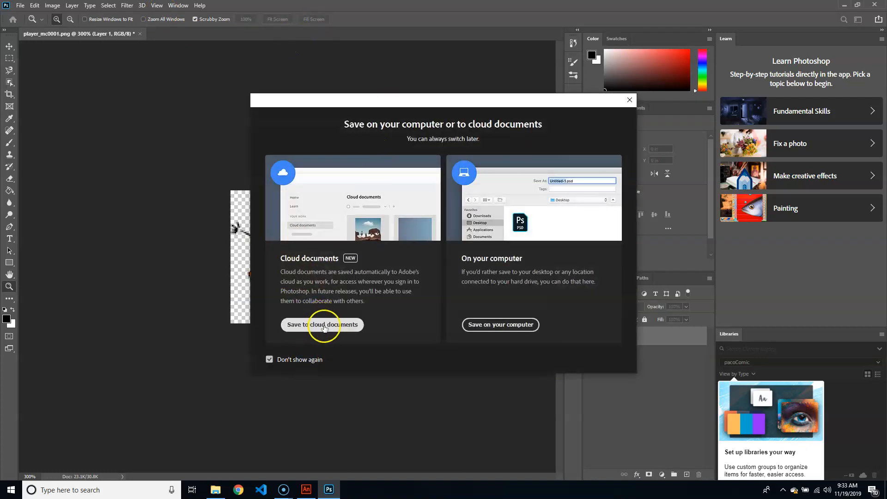
{"action": "left_click", "coordinate": [494, 327]}
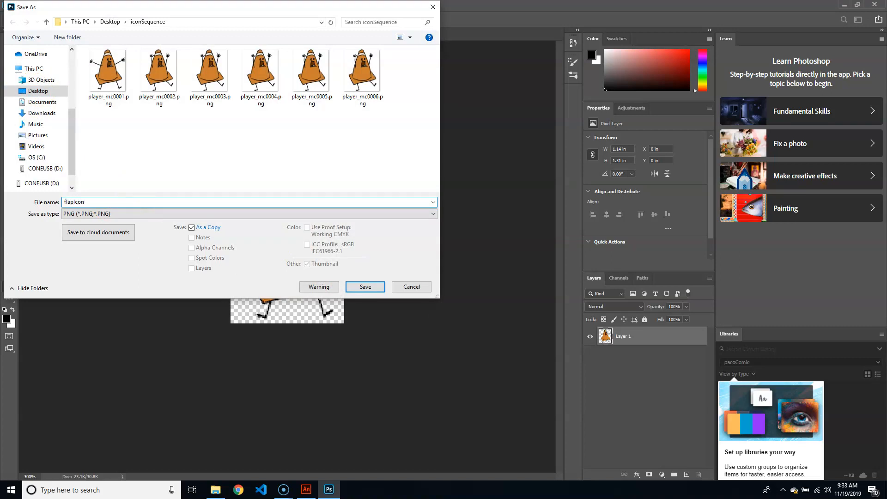
{"action": "left_click", "coordinate": [363, 286]}
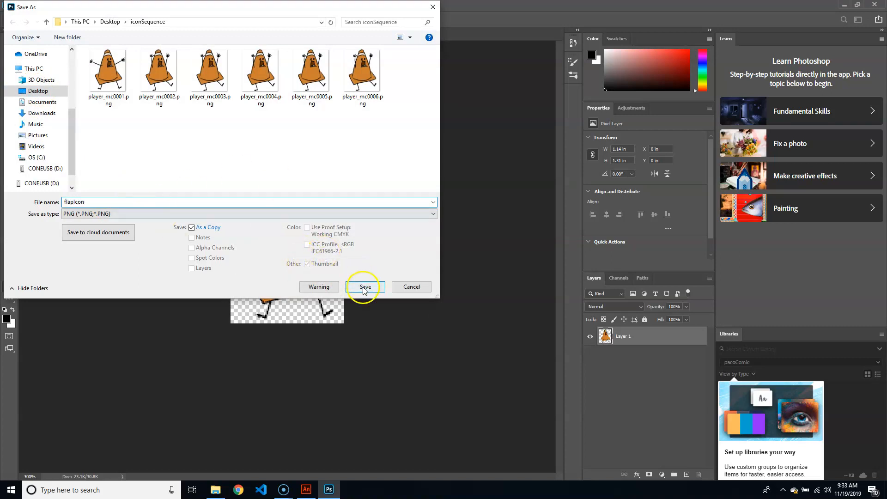
{"action": "left_click", "coordinate": [506, 145]}
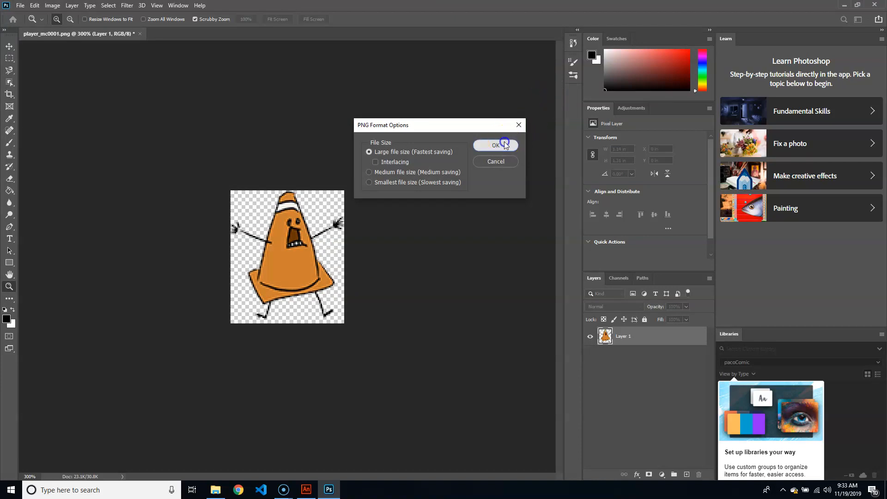
Switch to Adobe Animate and try to assign flapIcon.png as the 96x96 app icon
{"action": "left_click", "coordinate": [306, 489]}
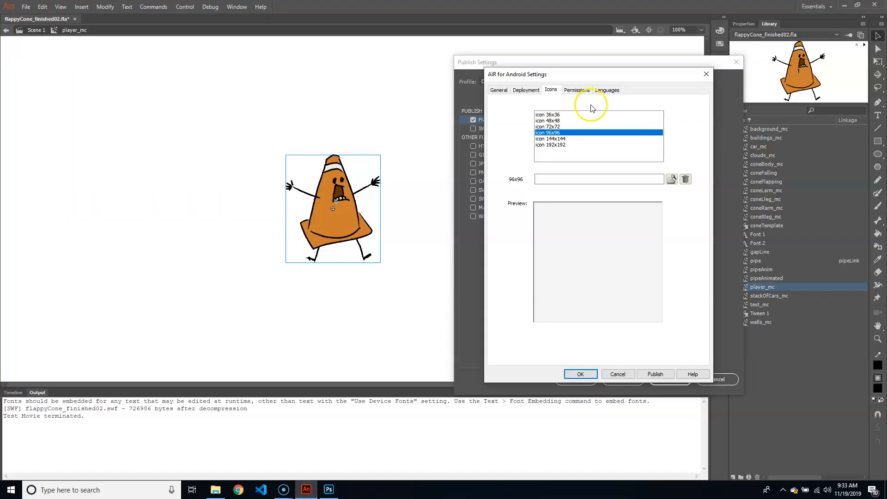
{"action": "left_click", "coordinate": [672, 180]}
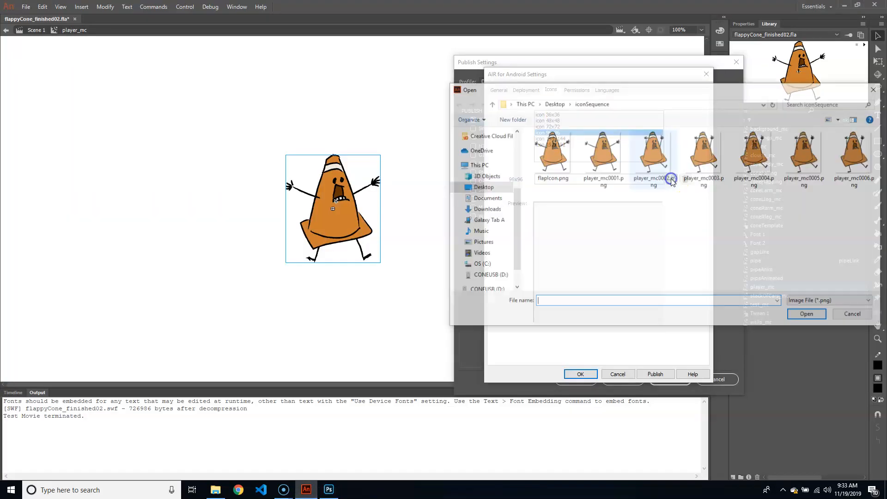
{"action": "left_click", "coordinate": [552, 153]}
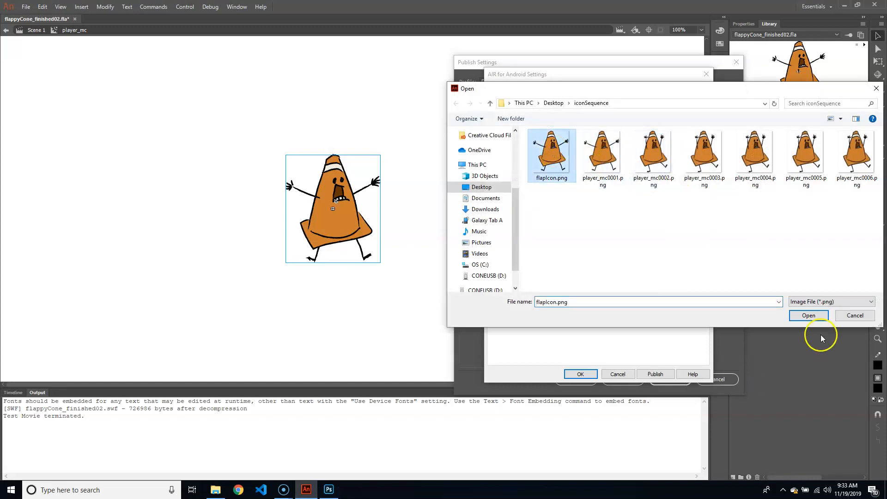
{"action": "left_click", "coordinate": [809, 316]}
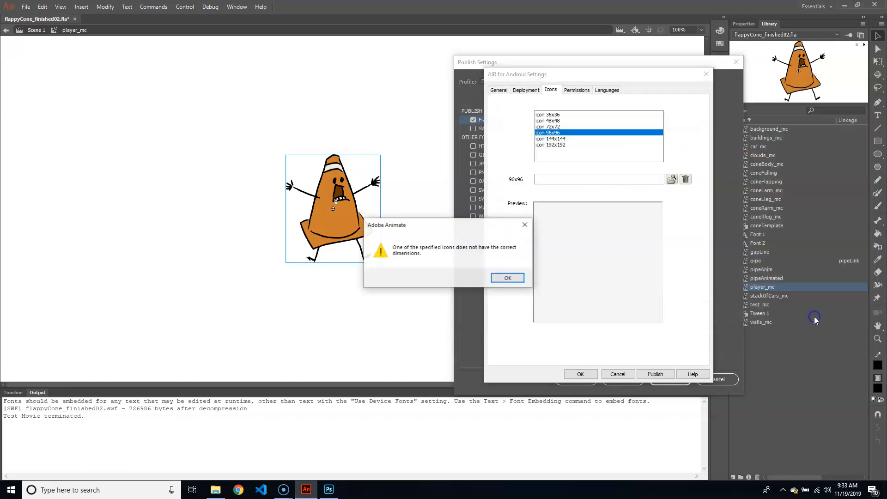
{"action": "left_click", "coordinate": [508, 278]}
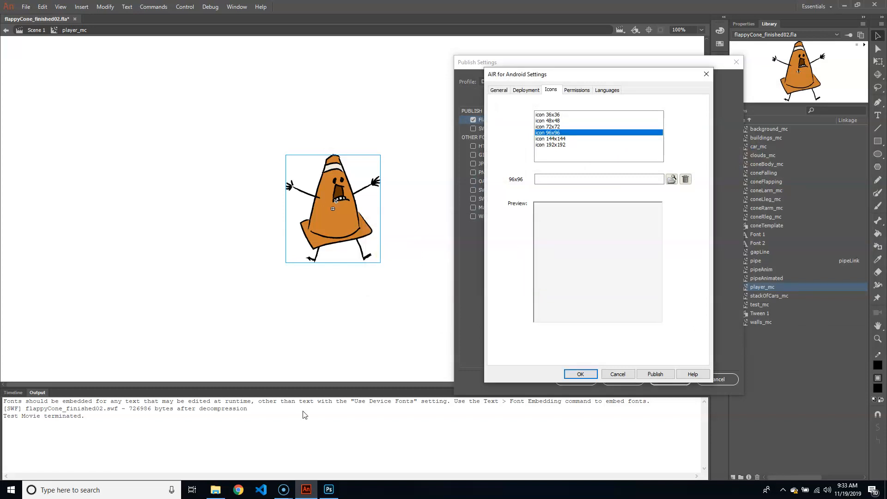
Switch to Photoshop and check the cone picture's image size settings
{"action": "left_click", "coordinate": [330, 490]}
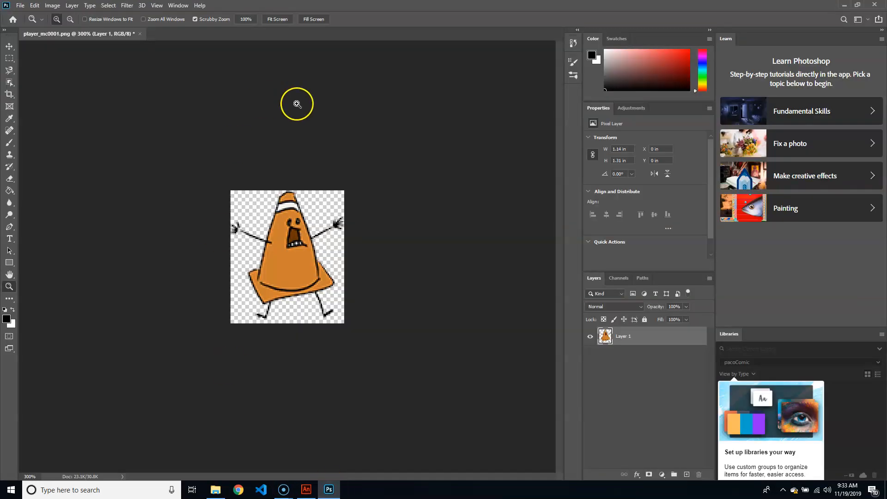
{"action": "left_click", "coordinate": [56, 6]}
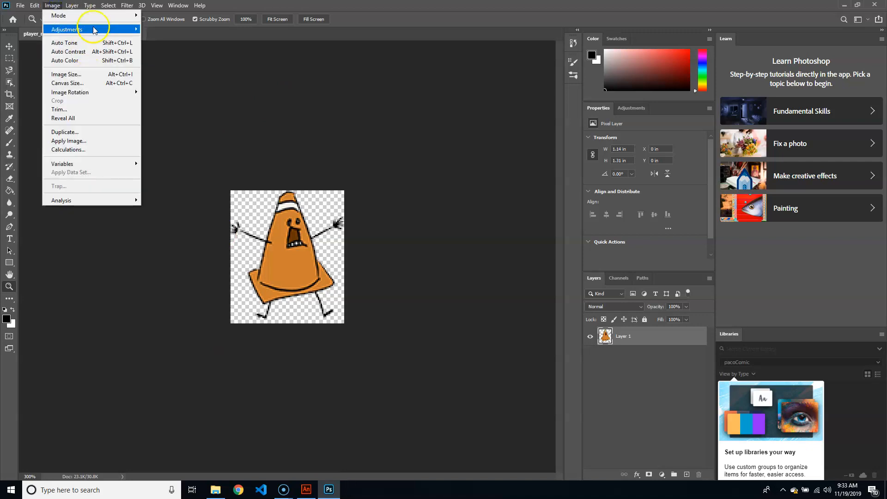
{"action": "left_click", "coordinate": [91, 74]}
{"action": "left_click", "coordinate": [528, 238]}
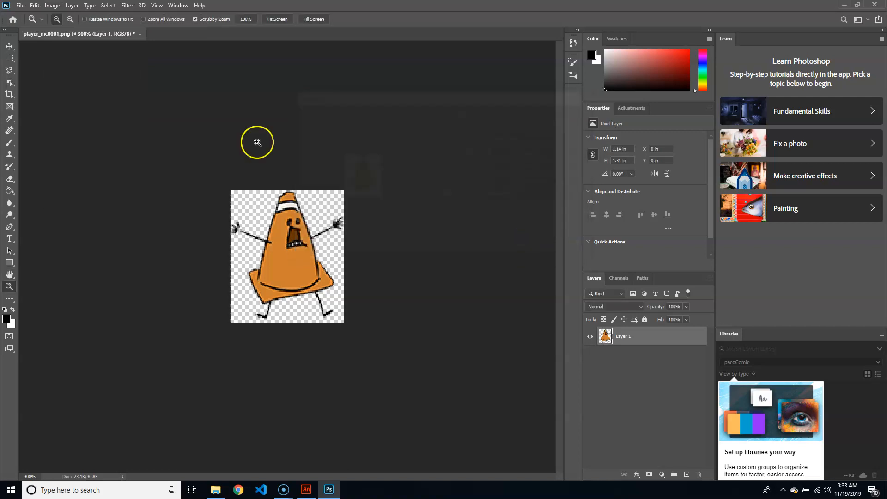
Set the cone image's canvas size to 96 by 96 pixels
{"action": "left_click", "coordinate": [51, 6]}
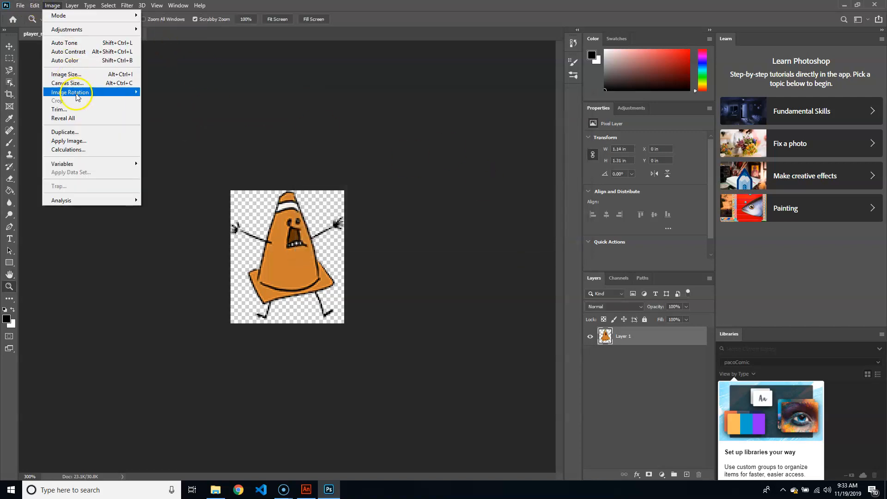
{"action": "left_click", "coordinate": [74, 85]}
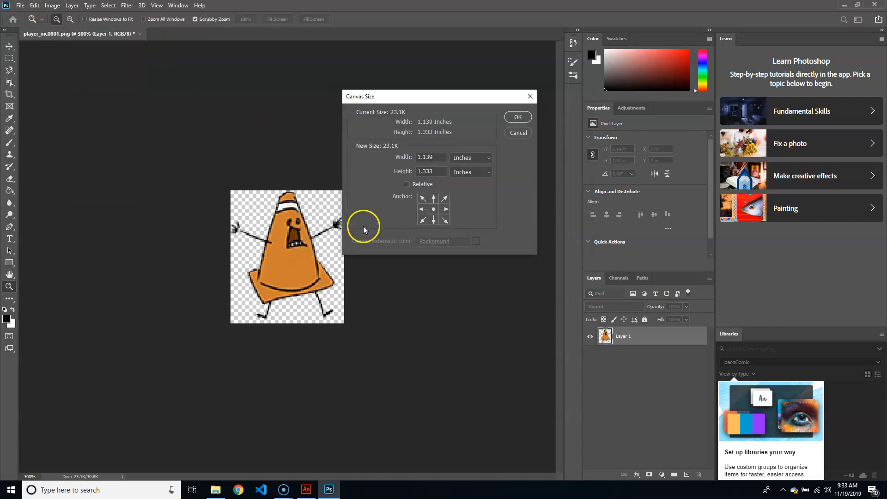
{"action": "left_click", "coordinate": [488, 158]}
{"action": "left_click", "coordinate": [476, 175]}
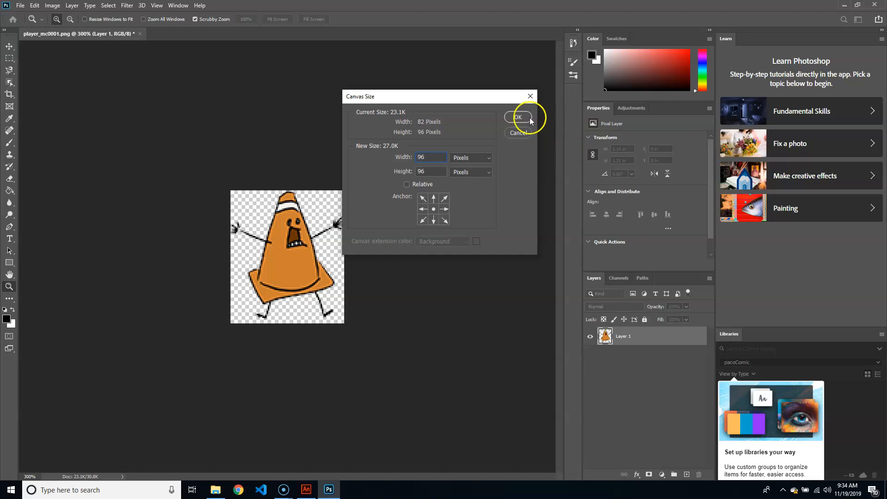
{"action": "left_click", "coordinate": [517, 117]}
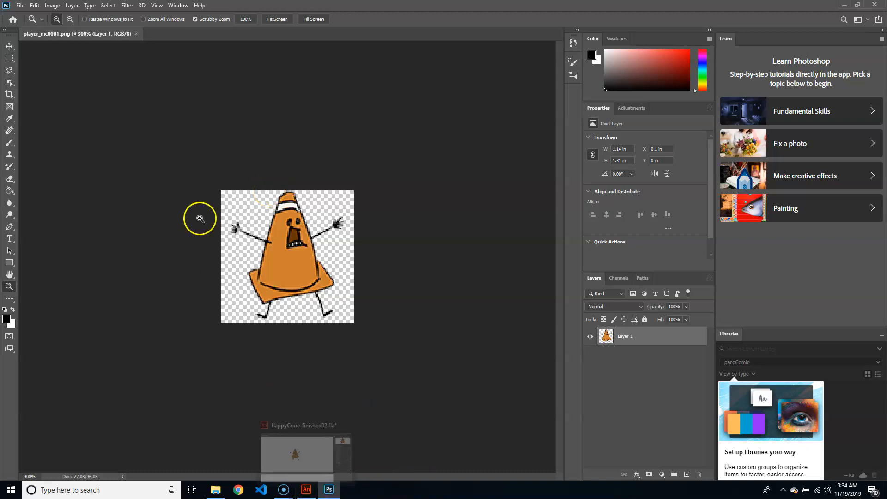
Save a PNG copy of the cone image over flapIcon.png in the iconSequence folder
{"action": "key", "text": "ctrl+shift+s"}
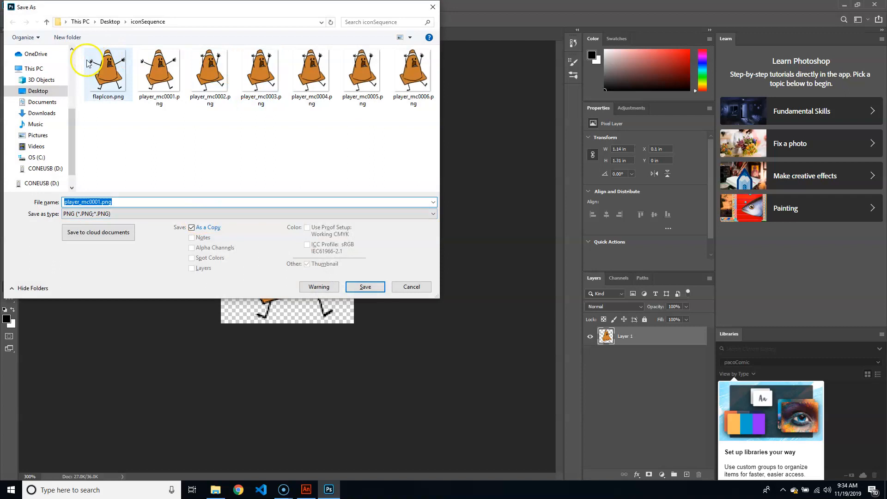
{"action": "left_click", "coordinate": [99, 65]}
{"action": "left_click", "coordinate": [364, 287]}
{"action": "left_click", "coordinate": [459, 244]}
{"action": "left_click", "coordinate": [488, 145]}
Switch to Adobe Animate and assign flapIcon.png as the 96x96 icon, accepting its copy to the publish content folder
{"action": "left_click", "coordinate": [306, 489]}
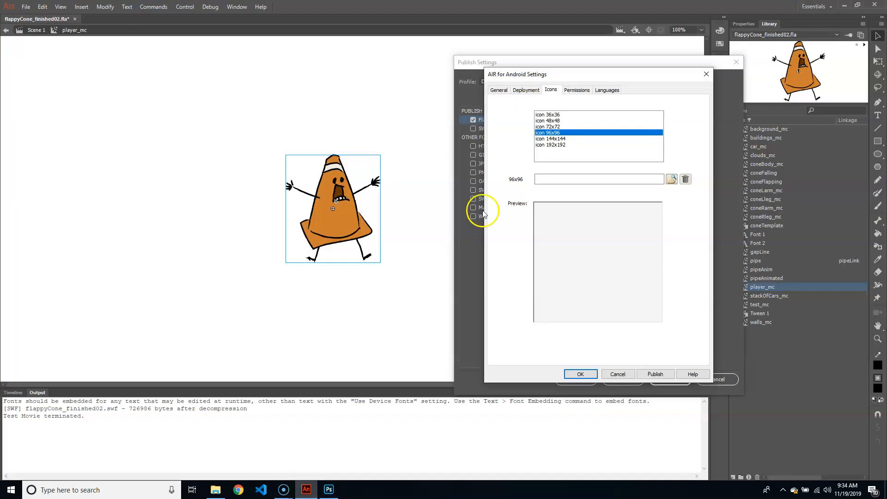
{"action": "left_click", "coordinate": [671, 179]}
{"action": "left_click", "coordinate": [556, 160]}
{"action": "left_click", "coordinate": [806, 315]}
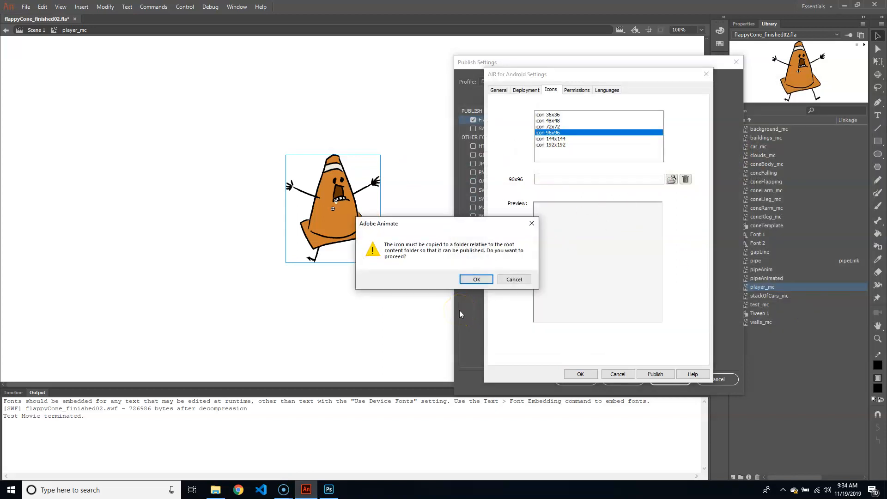
{"action": "left_click", "coordinate": [477, 279]}
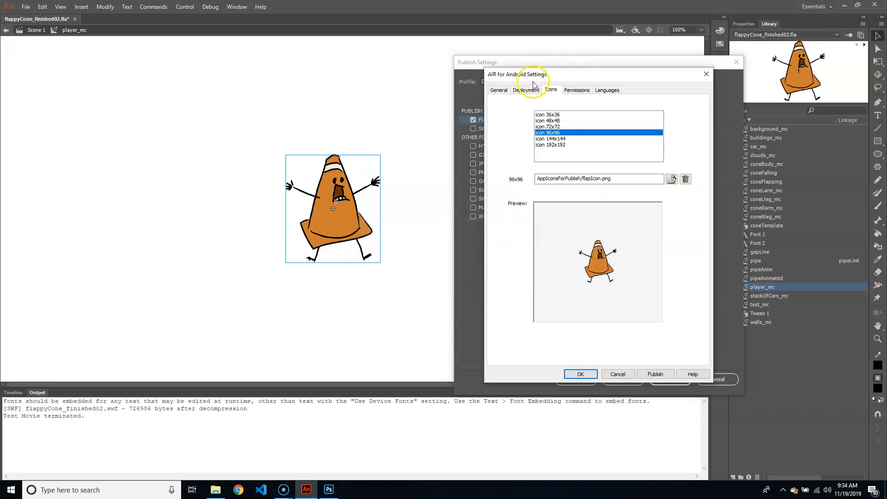
Review the general Android settings and show the deployment settings with the certificate entry
{"action": "left_click", "coordinate": [498, 89]}
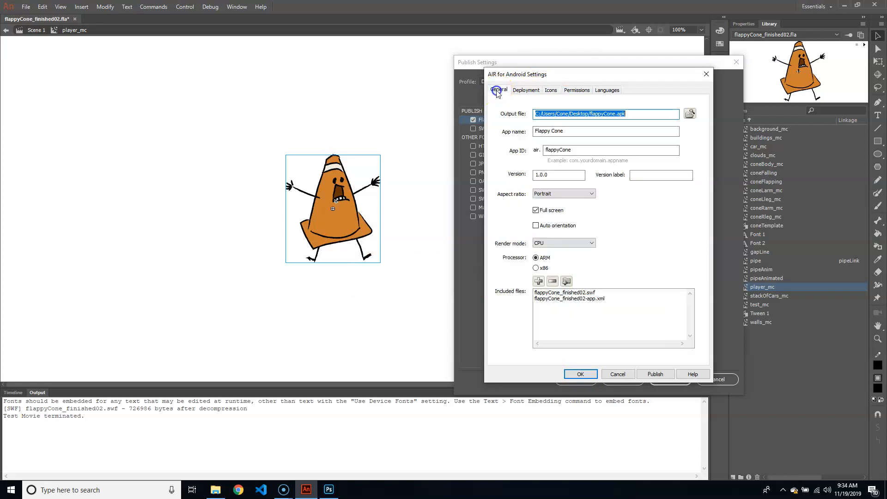
{"action": "left_click", "coordinate": [529, 91]}
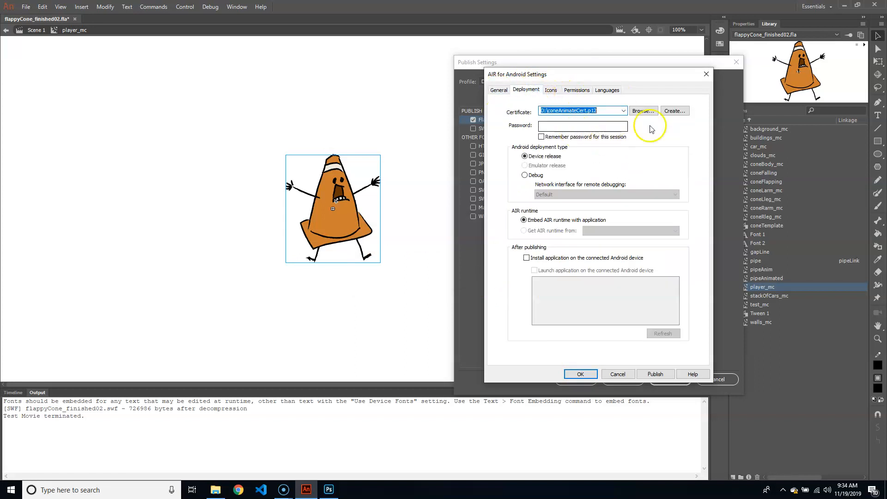
{"action": "left_click", "coordinate": [565, 109]}
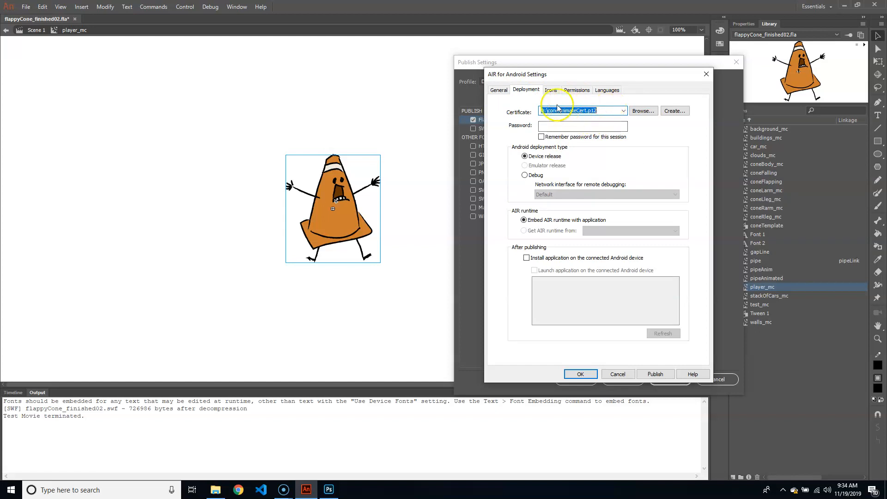
{"action": "left_click", "coordinate": [567, 109]}
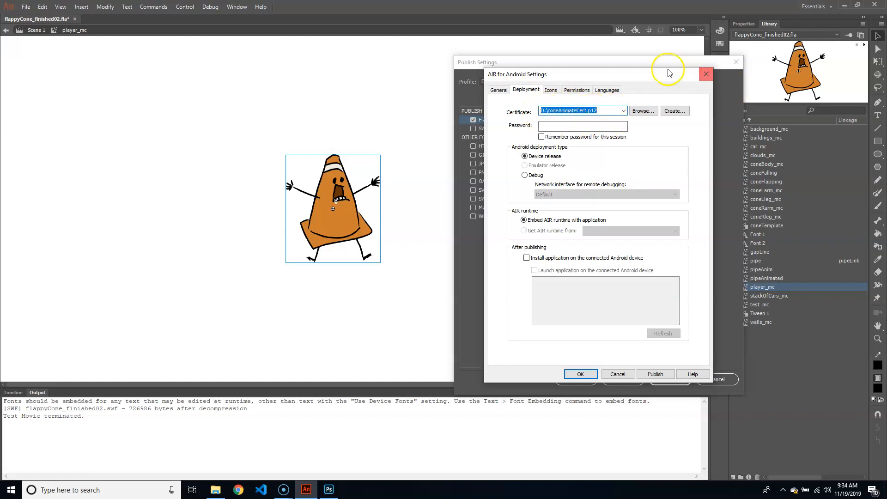
Start a self-signed certificate with the publisher's name, organization unit VCP, organization name Cecil College, and the certificate password entered twice
{"action": "left_click", "coordinate": [673, 111]}
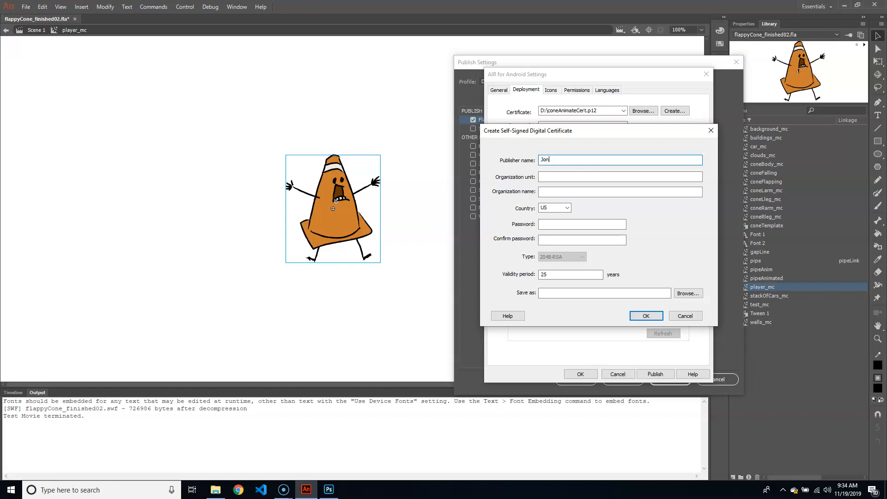
{"action": "left_click", "coordinate": [571, 176]}
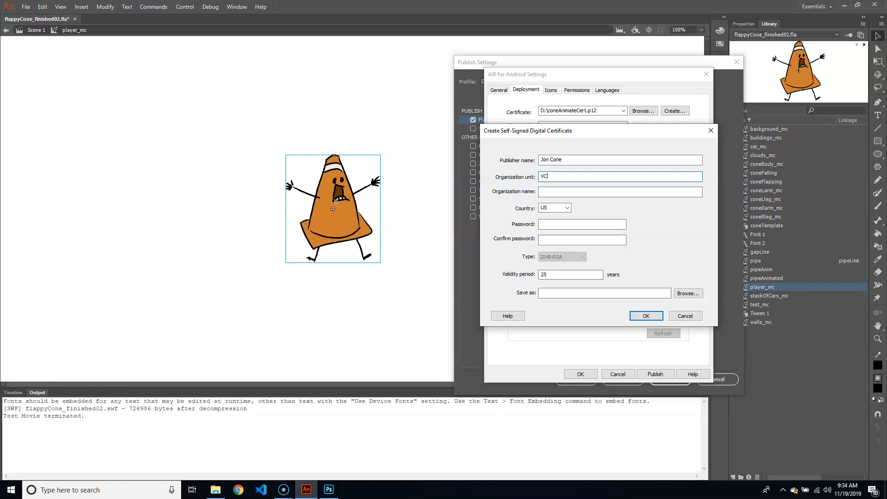
{"action": "left_click", "coordinate": [597, 192]}
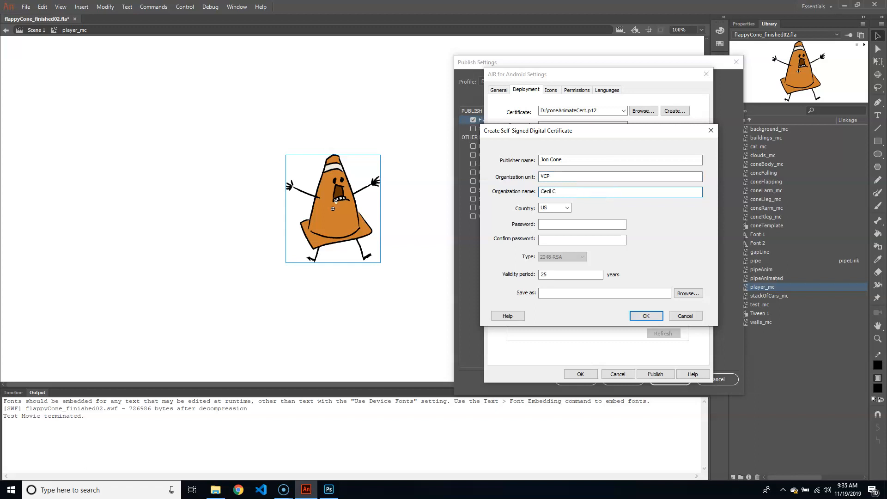
{"action": "left_click", "coordinate": [573, 227]}
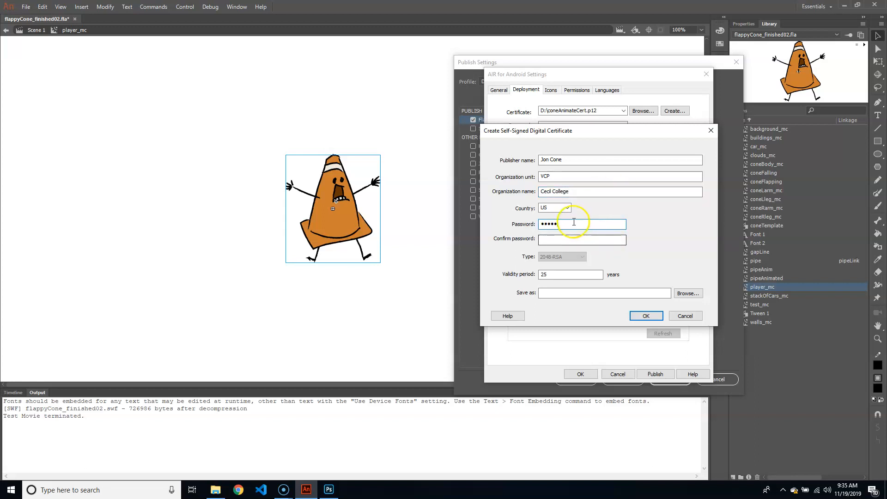
{"action": "left_click", "coordinate": [564, 238]}
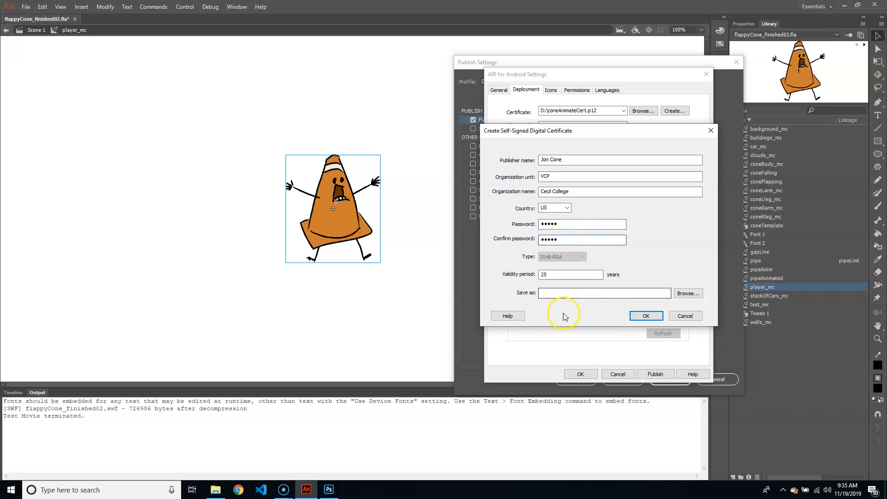
Set the certificate to save as flappyConeCert.p12 on the Desktop and create it
{"action": "left_click", "coordinate": [686, 294]}
{"action": "left_click", "coordinate": [481, 228]}
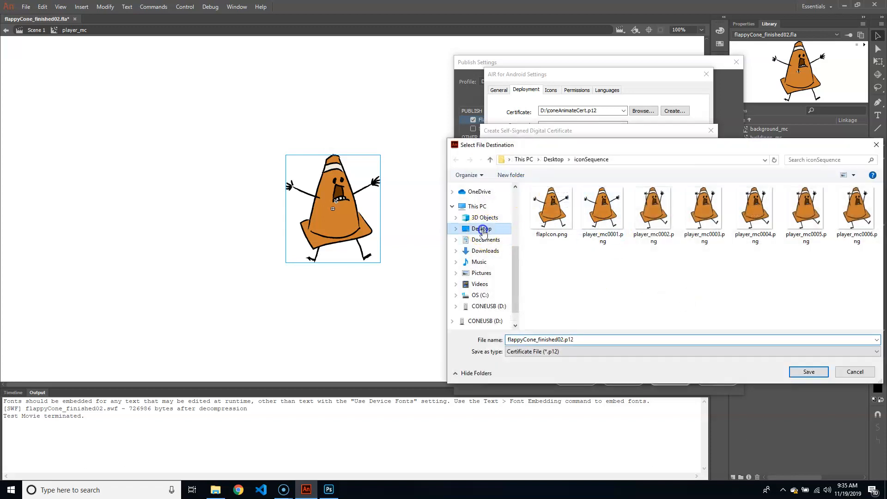
{"action": "left_click", "coordinate": [544, 340]}
{"action": "left_click_drag", "start_coordinate": [572, 338], "coordinate": [299, 368]}
{"action": "key", "text": "Delete"}
{"action": "key", "text": "Delete"}
{"action": "key", "text": "Delete"}
{"action": "key", "text": "Delete"}
{"action": "key", "text": "Delete"}
{"action": "key", "text": "Delete"}
{"action": "key", "text": "Delete"}
{"action": "key", "text": "Delete"}
{"action": "key", "text": "Delete"}
{"action": "key", "text": "Delete"}
{"action": "key", "text": "Delete"}
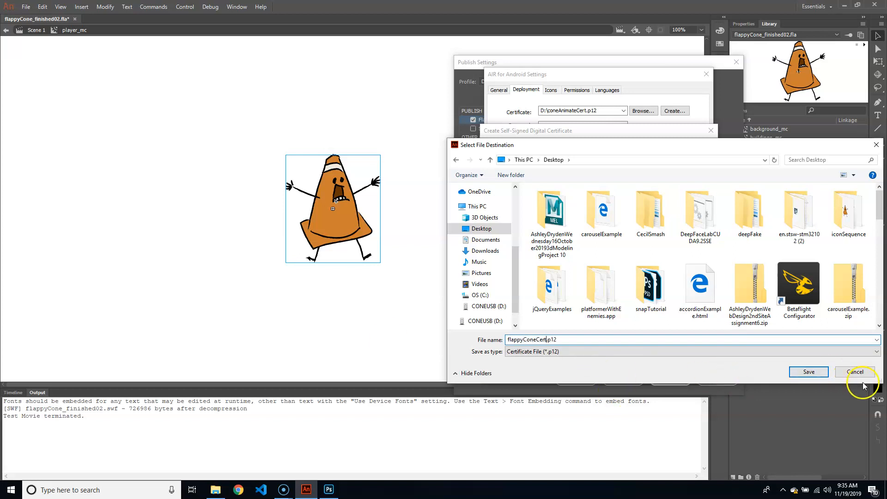
{"action": "left_click", "coordinate": [794, 373]}
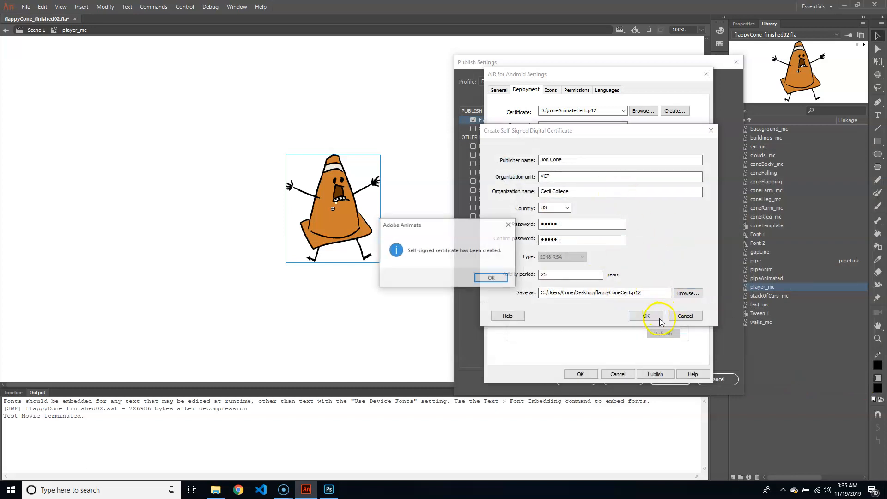
{"action": "left_click", "coordinate": [485, 275]}
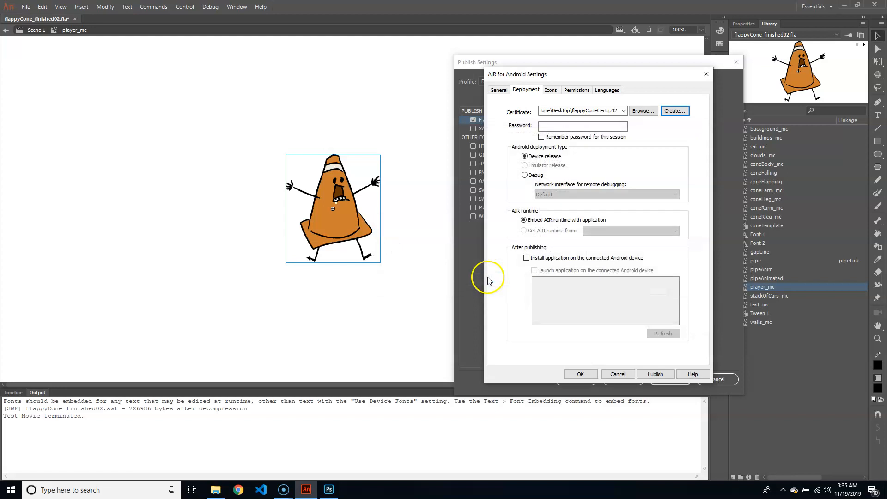
Enter the certificate password in the deployment settings and have it remembered for this session
{"action": "left_click", "coordinate": [567, 125]}
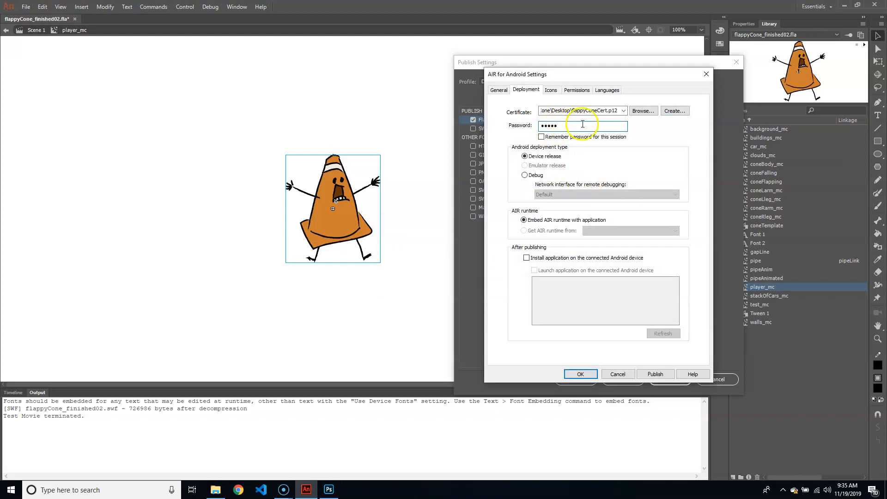
{"action": "left_click", "coordinate": [541, 137]}
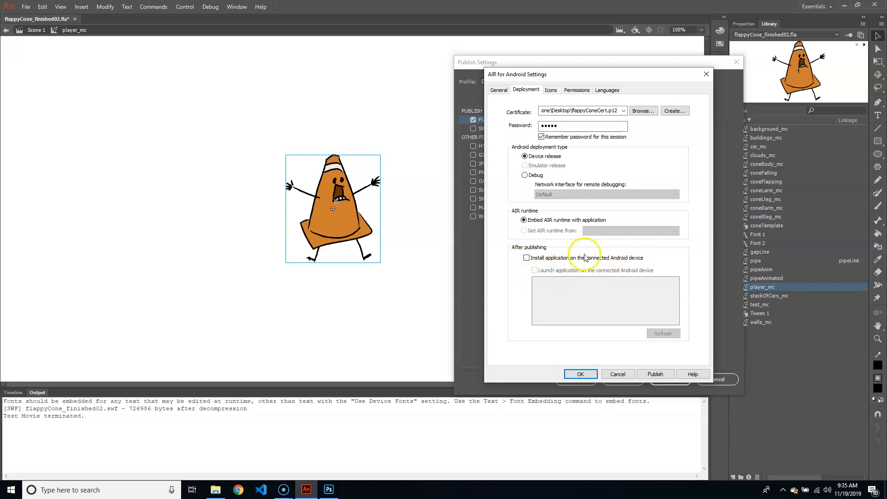
{"action": "left_click", "coordinate": [527, 257]}
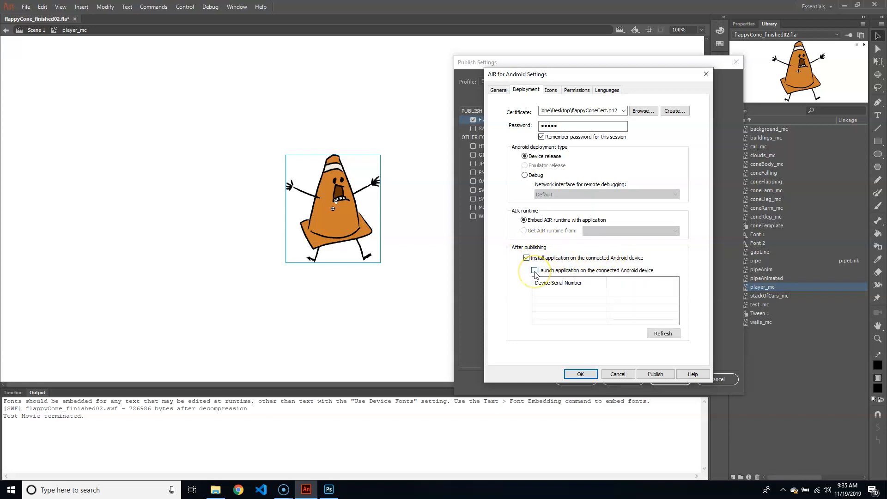
{"action": "left_click", "coordinate": [534, 271]}
{"action": "left_click", "coordinate": [527, 257]}
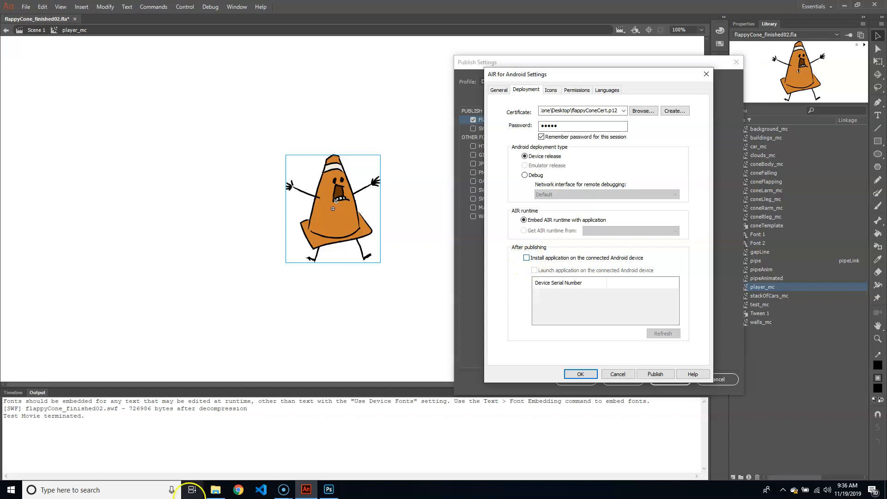
Search Google in Chrome for how to unlock samsung galaxy s7, look over the results, and close the browser
{"action": "left_click", "coordinate": [238, 489]}
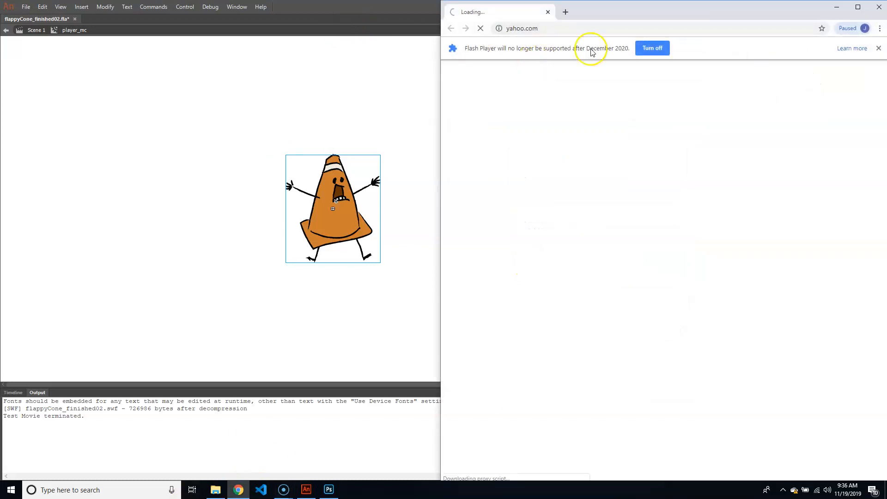
{"action": "left_click", "coordinate": [602, 29]}
{"action": "type", "text": "googl"}
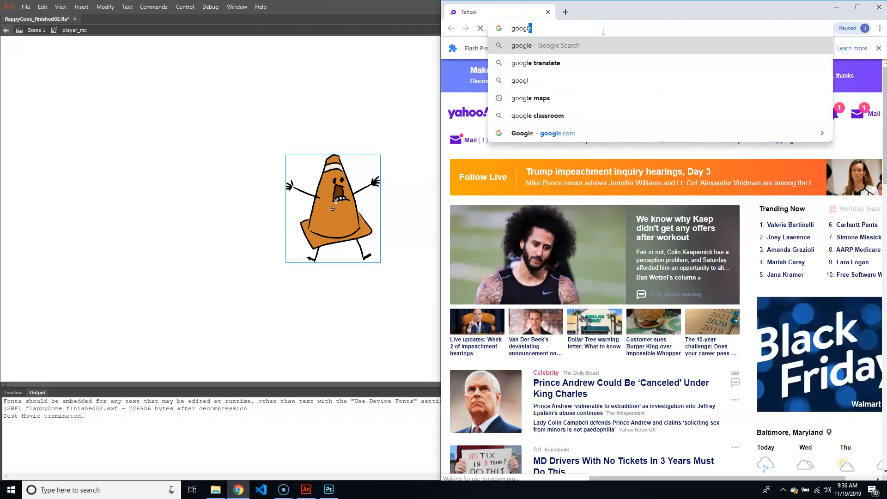
{"action": "key", "text": "Return"}
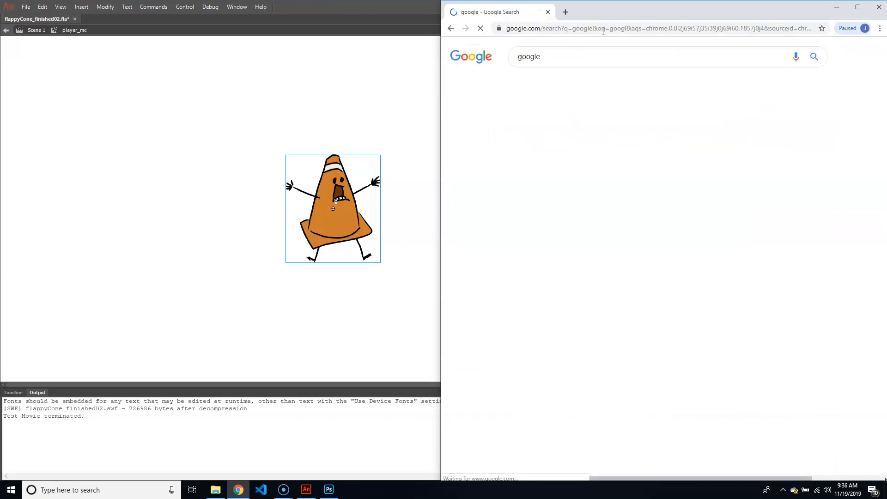
{"action": "left_click", "coordinate": [532, 123]}
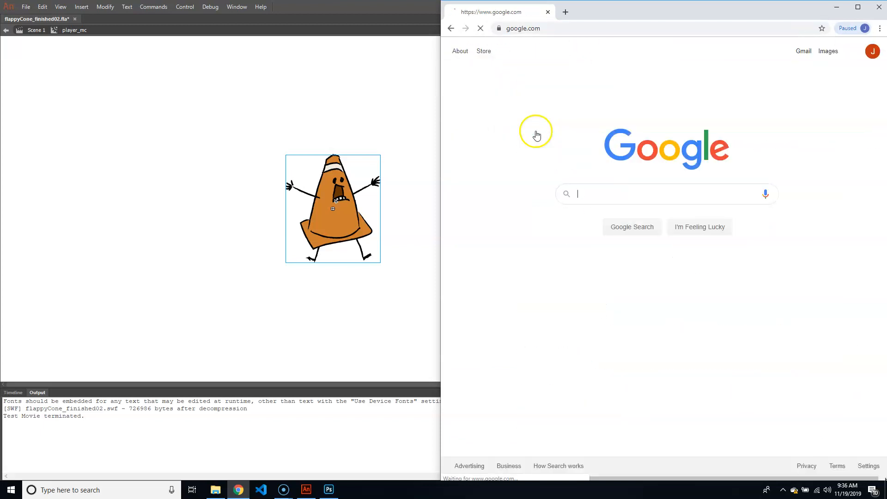
{"action": "left_click", "coordinate": [588, 193]}
{"action": "type", "text": "how to unlock"}
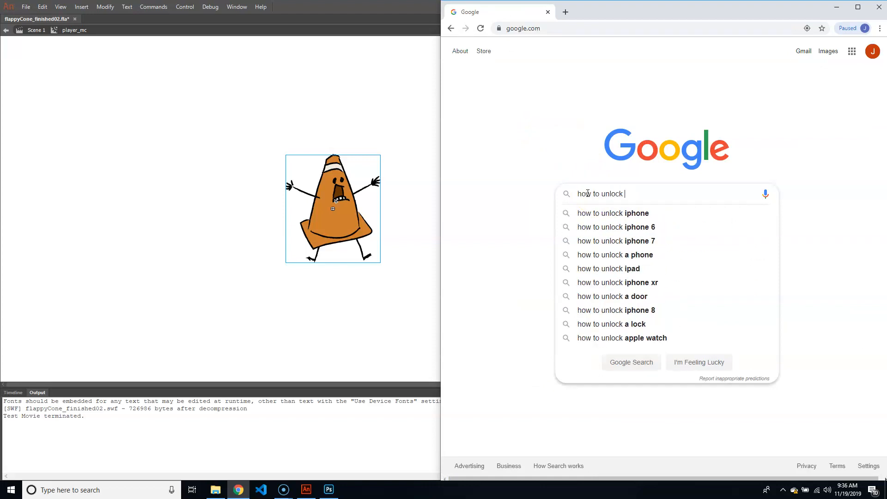
{"action": "type", "text": " samsu"}
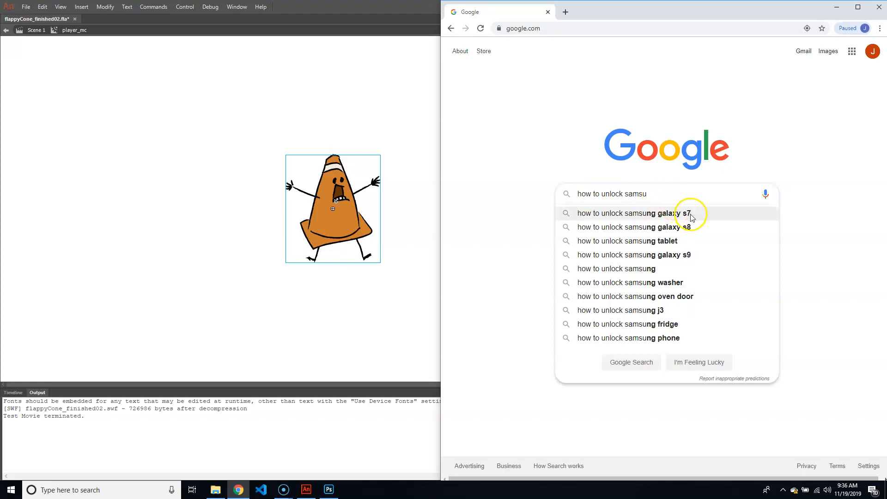
{"action": "left_click", "coordinate": [620, 215]}
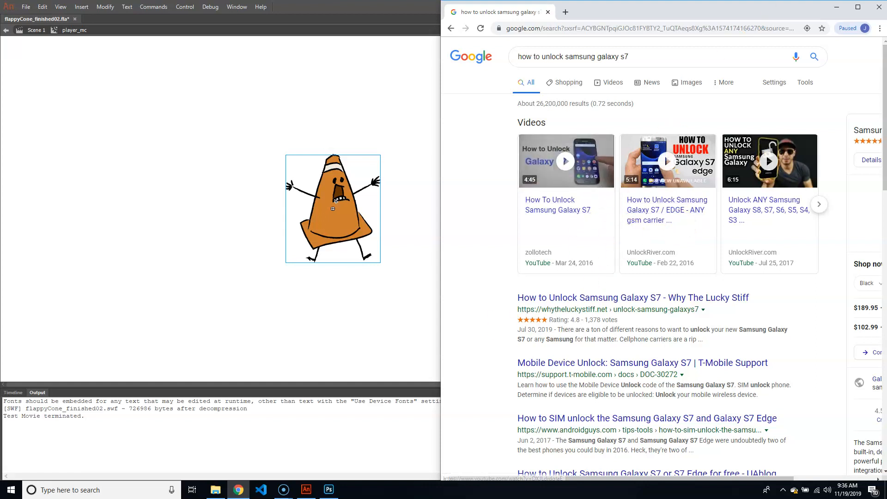
{"action": "left_click", "coordinate": [878, 7]}
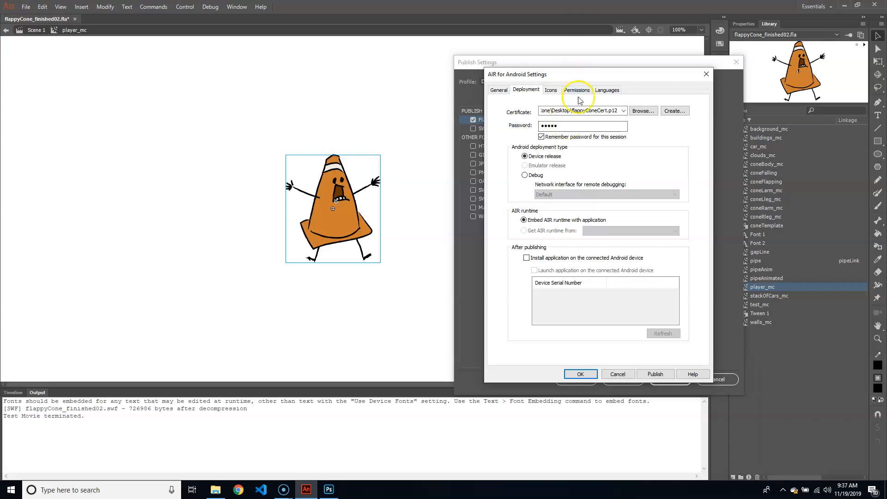
Publish the game as flappyCone.apk from the AIR for Android settings and accept both settings dialogs
{"action": "left_click", "coordinate": [551, 90]}
{"action": "left_click", "coordinate": [495, 91]}
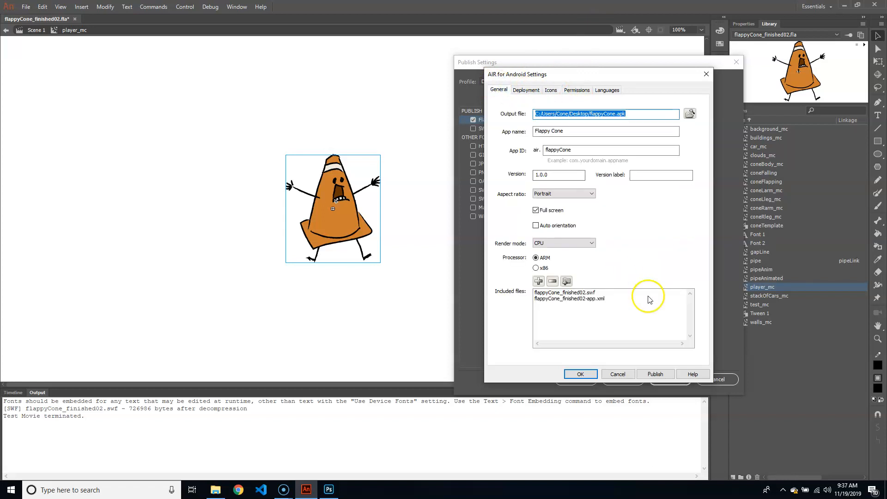
{"action": "left_click", "coordinate": [667, 376]}
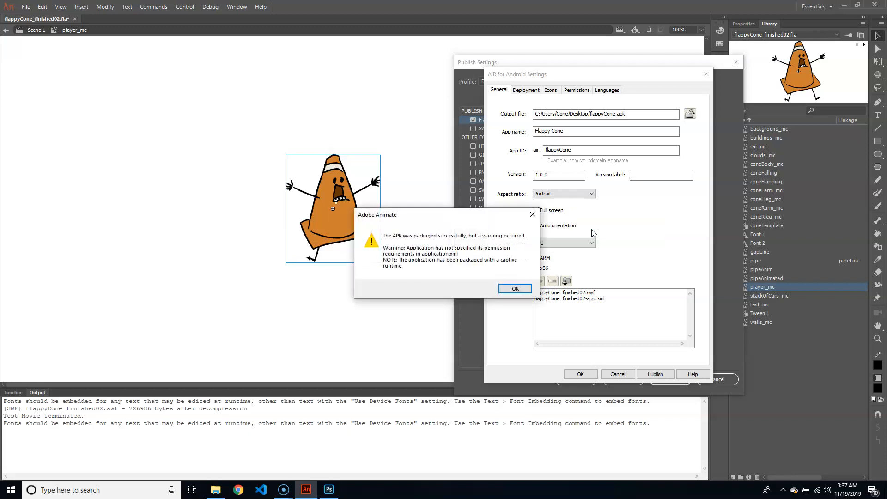
{"action": "left_click", "coordinate": [515, 289]}
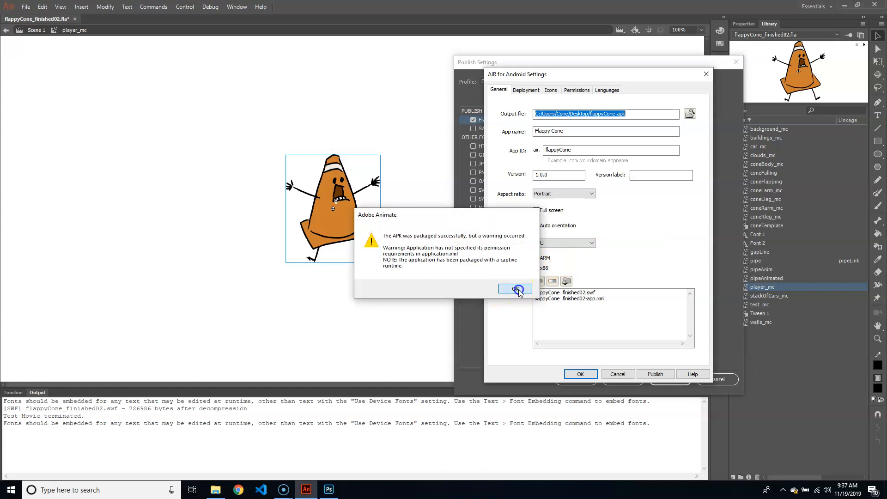
{"action": "left_click", "coordinate": [587, 378]}
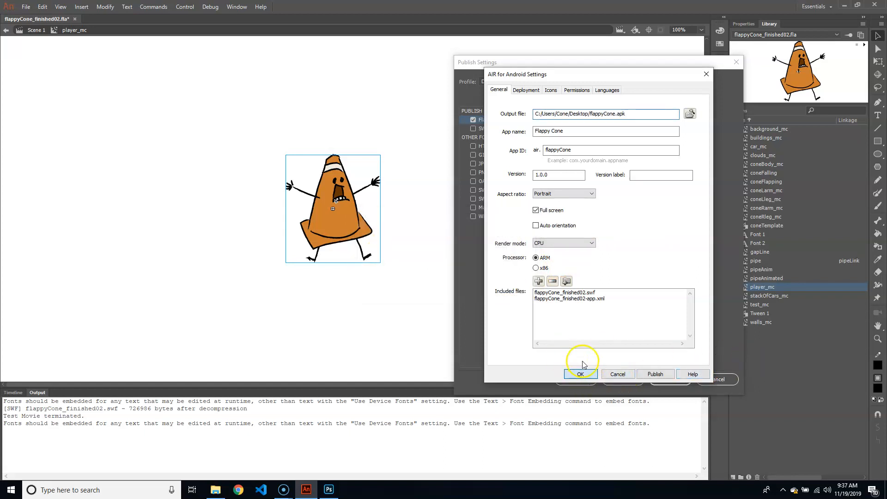
{"action": "left_click", "coordinate": [580, 373]}
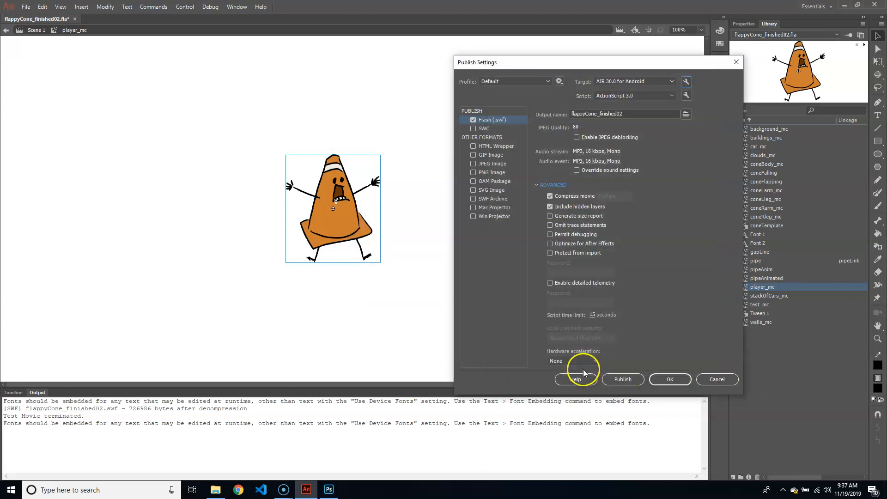
{"action": "left_click", "coordinate": [670, 379]}
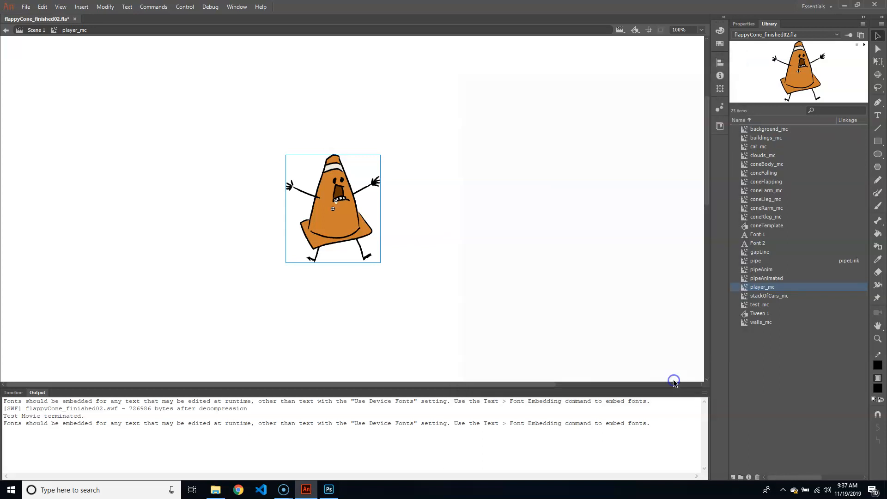
Minimize Animate, close Photoshop, and select the published flappyCone.apk on the desktop
{"action": "left_click", "coordinate": [844, 5]}
{"action": "left_click", "coordinate": [873, 4]}
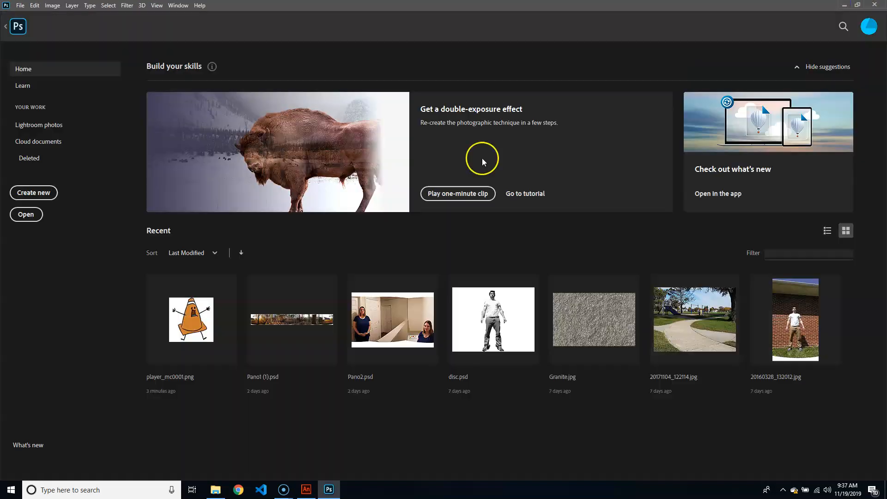
{"action": "left_click", "coordinate": [514, 132]}
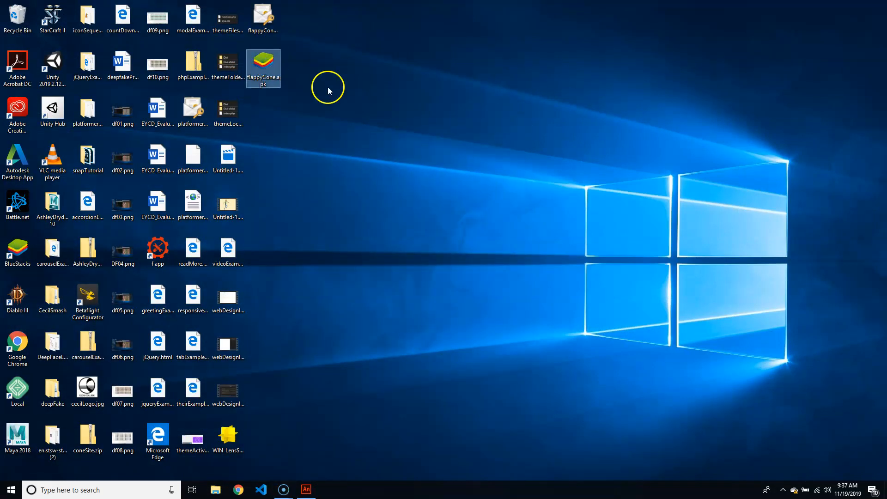
{"action": "left_click", "coordinate": [267, 66]}
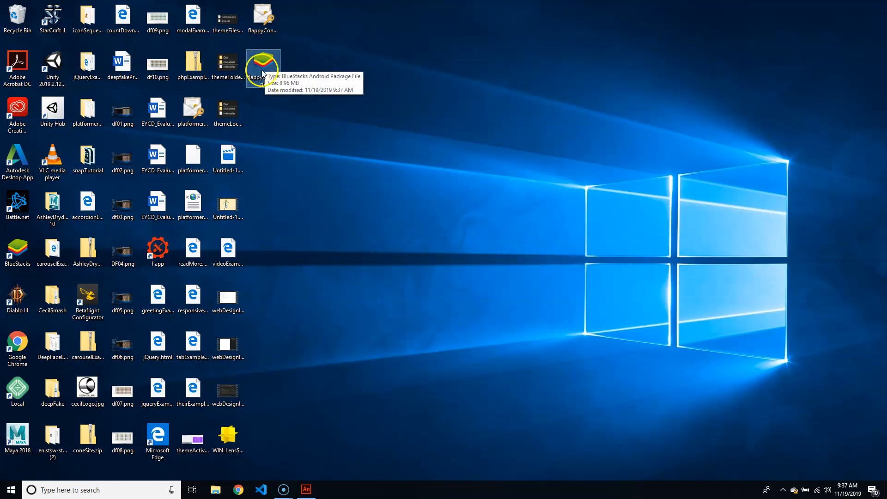
{"action": "left_click", "coordinate": [265, 66]}
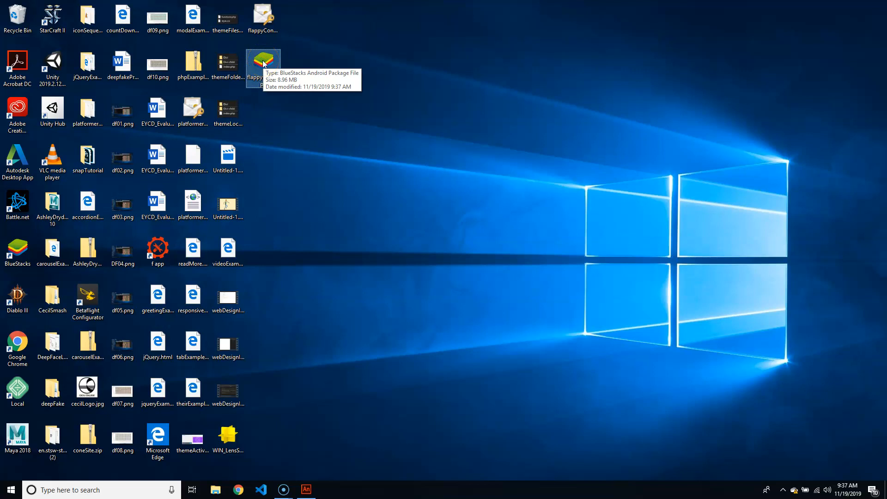
{"action": "left_click", "coordinate": [267, 60]}
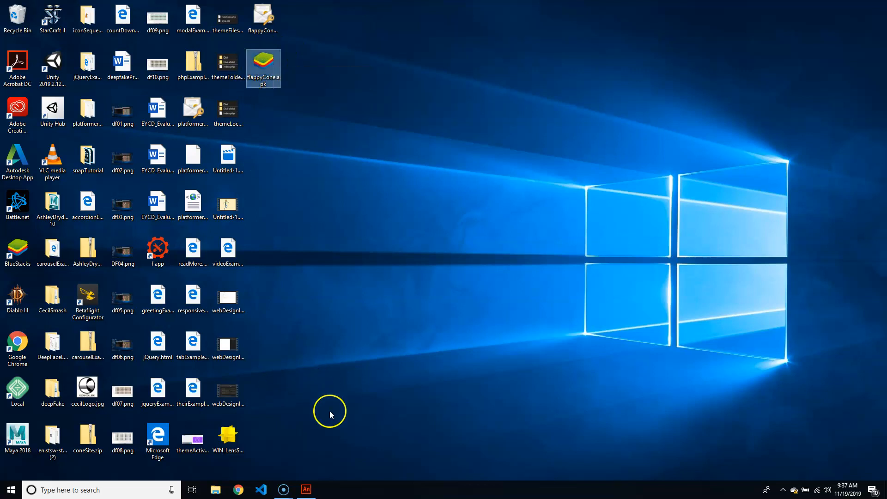
Open the Galaxy Tab A's Tablet > DCIM folder in File Explorer and permanently delete the existing flappyCone.apk
{"action": "left_click", "coordinate": [216, 489]}
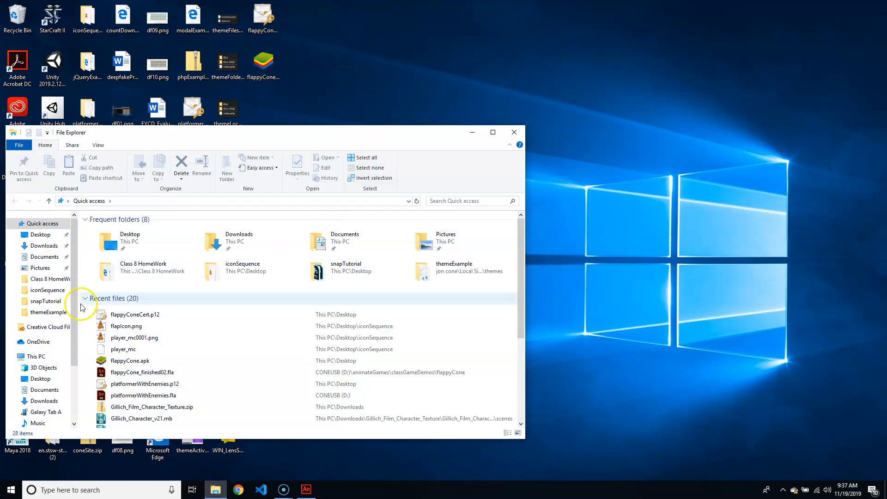
{"action": "left_click", "coordinate": [46, 411]}
{"action": "double_click", "coordinate": [132, 224]}
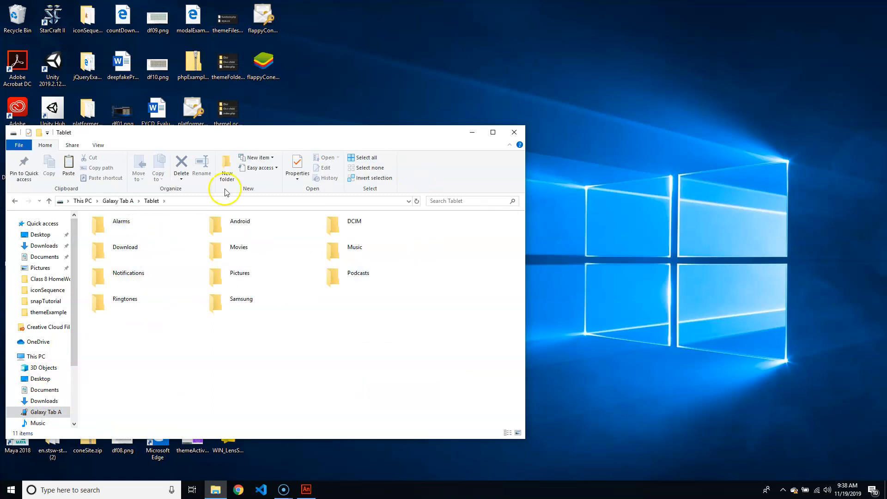
{"action": "double_click", "coordinate": [371, 227]}
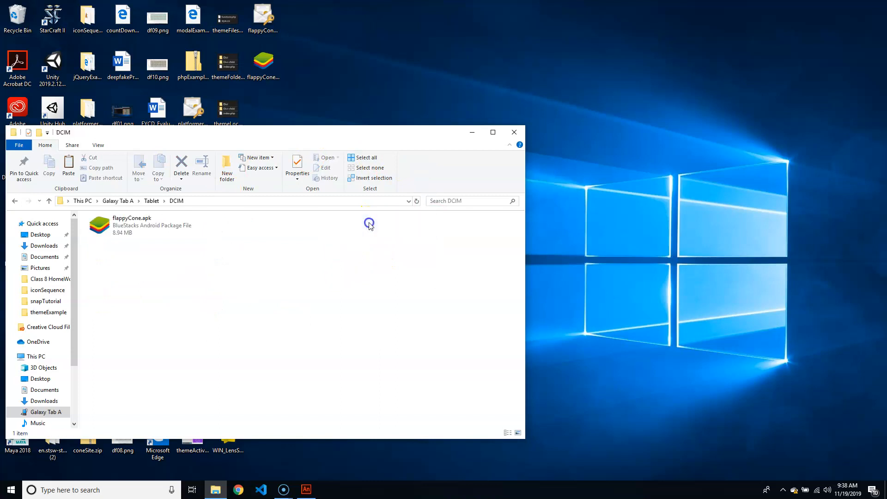
{"action": "left_click", "coordinate": [129, 226]}
{"action": "key", "text": "Delete"}
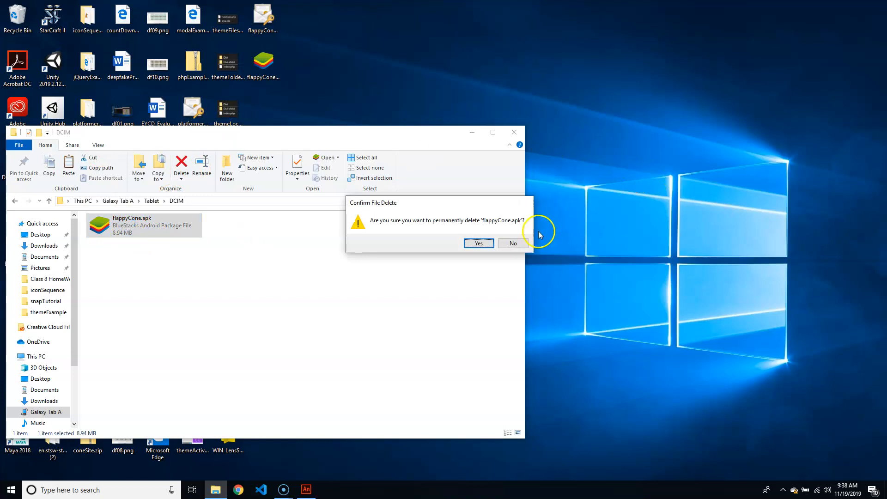
{"action": "left_click", "coordinate": [474, 245]}
Uncover the desktop files, copy flappyCone.apk from the desktop into the tablet's DCIM folder, and close File Explorer
{"action": "left_click_drag", "start_coordinate": [421, 135], "coordinate": [679, 119]}
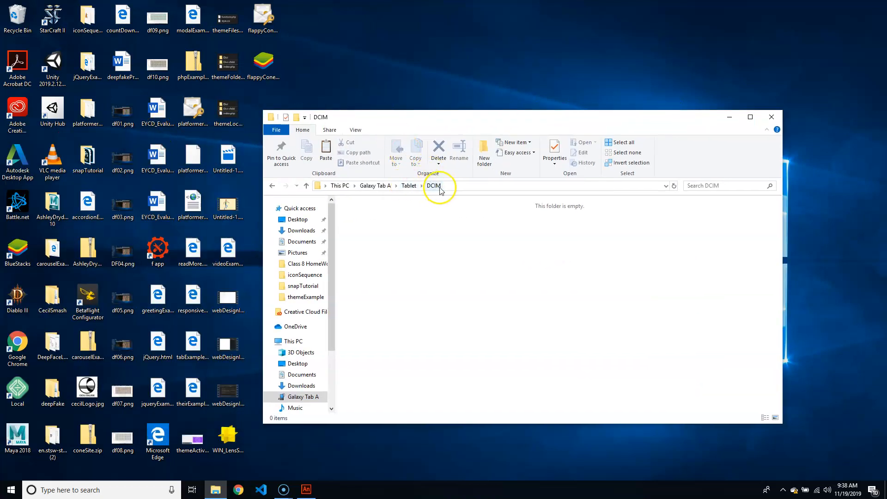
{"action": "left_click_drag", "start_coordinate": [529, 331], "coordinate": [479, 318]}
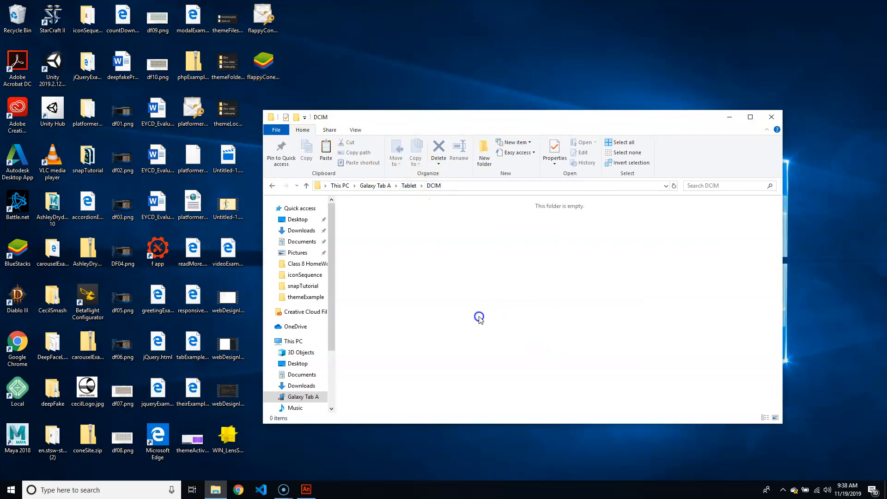
{"action": "left_click", "coordinate": [431, 243]}
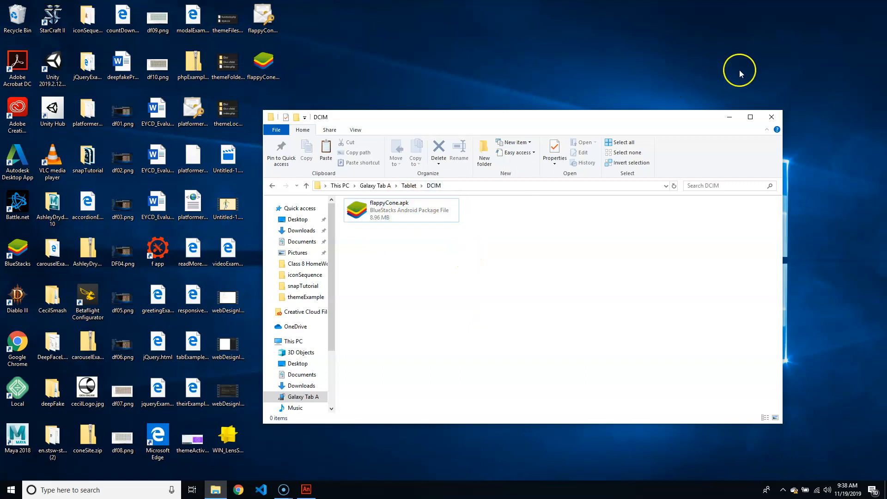
{"action": "left_click", "coordinate": [776, 117]}
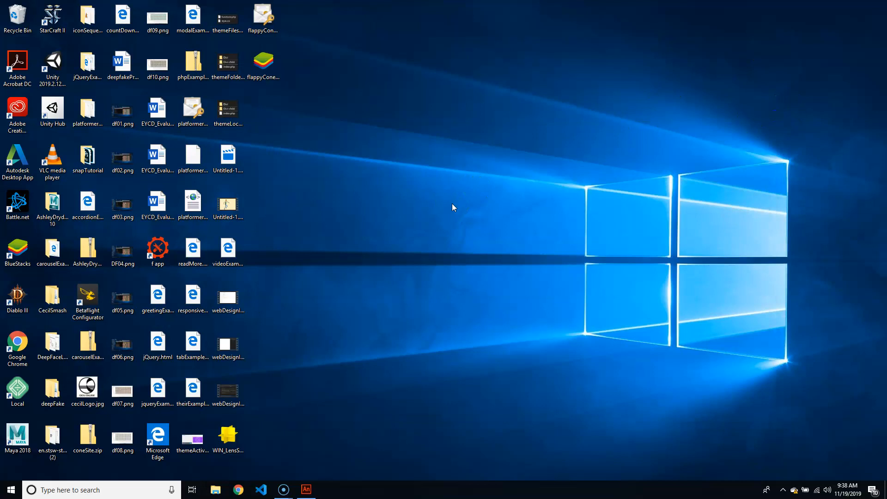
Open google.com in Chrome and search for samsung file app
{"action": "left_click", "coordinate": [238, 489]}
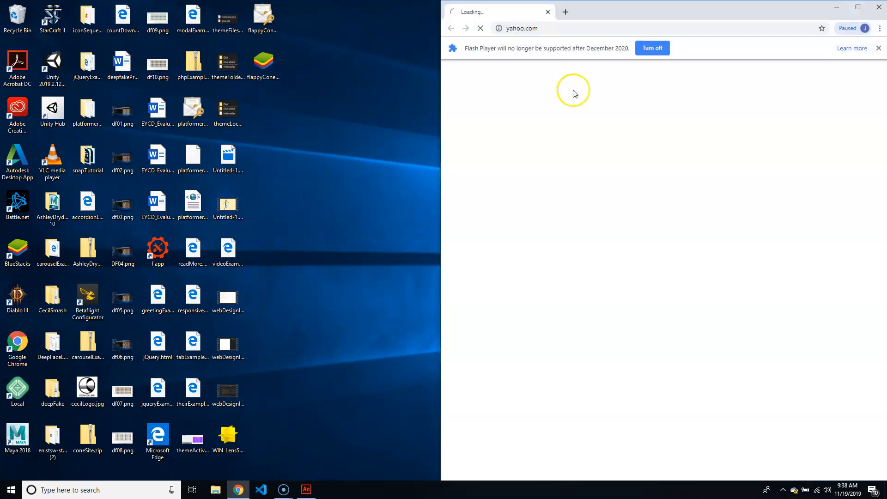
{"action": "left_click", "coordinate": [667, 28]}
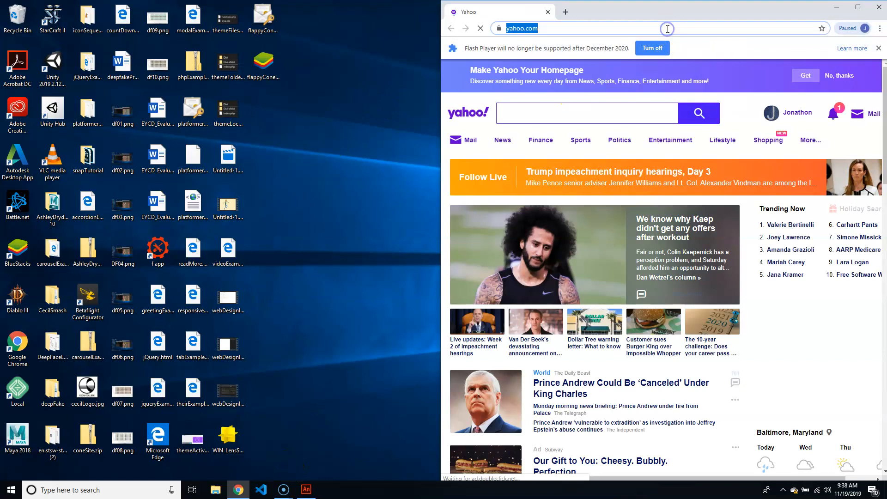
{"action": "type", "text": "gooo"}
{"action": "key", "text": "BackSpace"}
{"action": "key", "text": "BackSpace"}
{"action": "type", "text": "g"}
{"action": "key", "text": "BackSpace"}
{"action": "type", "text": "ogle.com"}
{"action": "key", "text": "Return"}
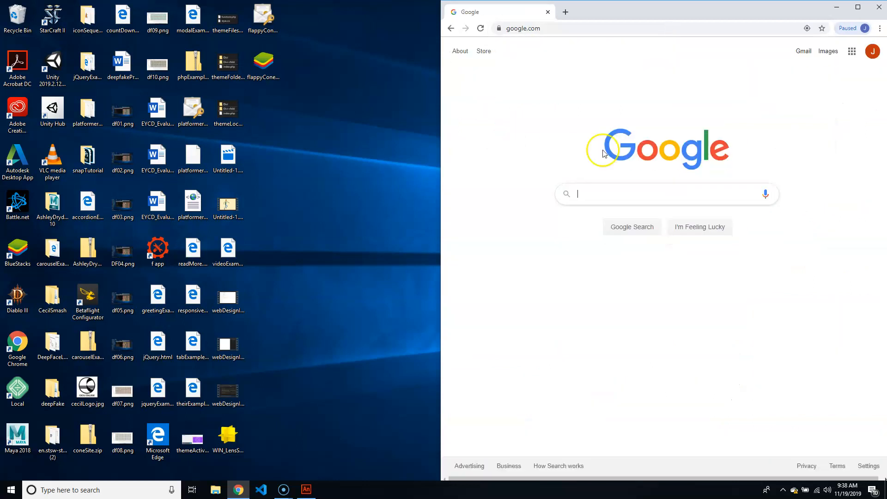
{"action": "left_click", "coordinate": [638, 195]}
{"action": "type", "text": "samsung file"}
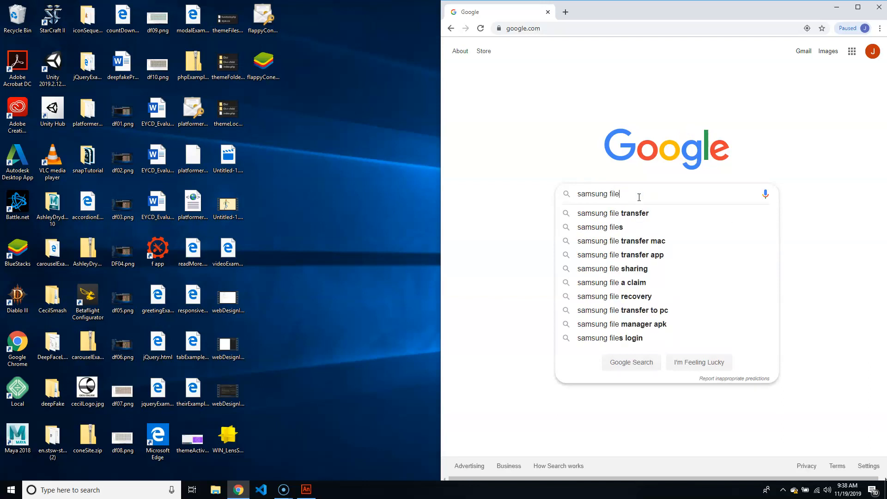
{"action": "type", "text": " app"}
{"action": "key", "text": "Return"}
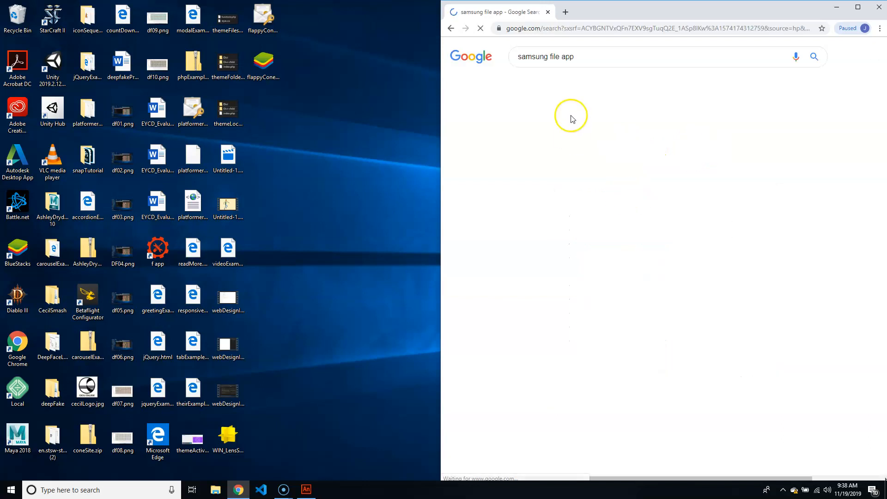
Show the image results, enlarge the wikihow picture of Samsung's My Files app, and close the browser
{"action": "left_click", "coordinate": [692, 86]}
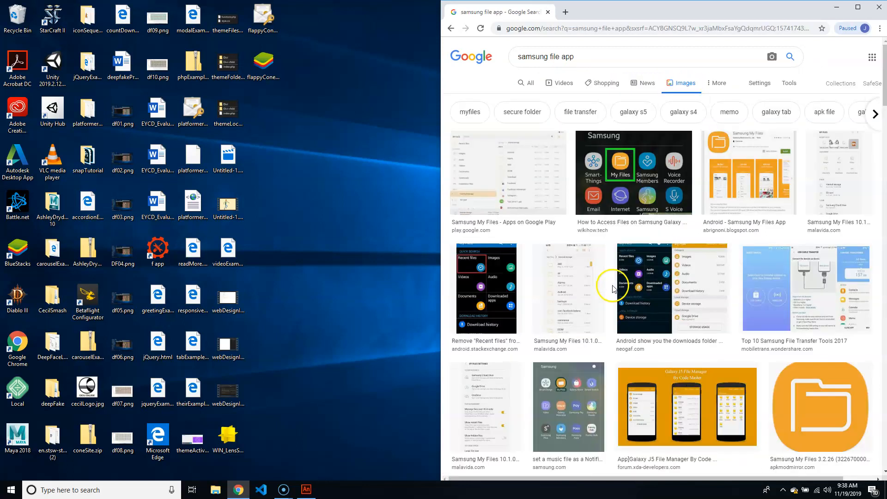
{"action": "left_click", "coordinate": [628, 176]}
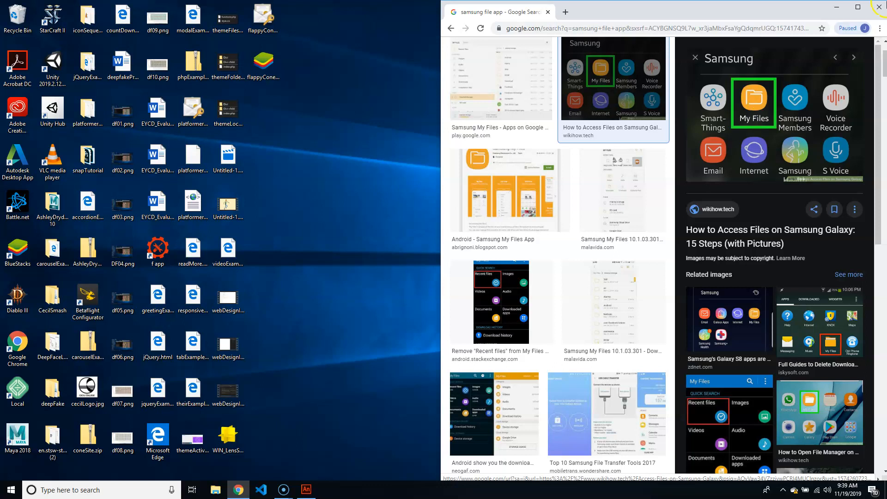
{"action": "left_click", "coordinate": [874, 9]}
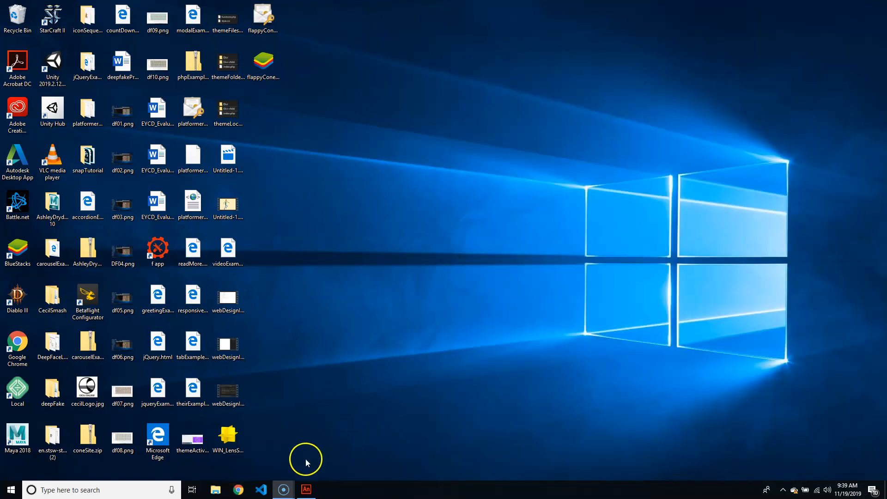
{"action": "mouse_move", "coordinate": [281, 491]}
{"action": "left_click", "coordinate": [331, 432]}
{"action": "left_click", "coordinate": [256, 457]}
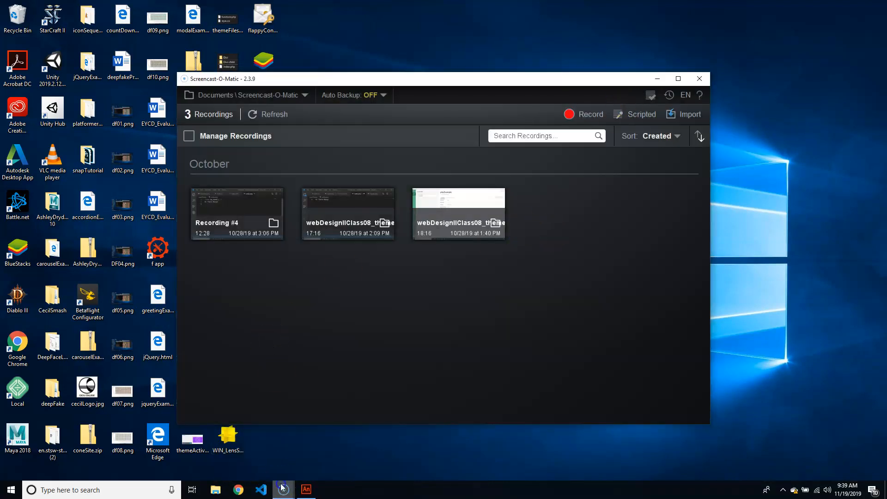
{"action": "mouse_move", "coordinate": [283, 489]}
{"action": "left_click", "coordinate": [313, 448]}
{"action": "mouse_move", "coordinate": [284, 490]}
{"action": "left_click", "coordinate": [341, 419]}
{"action": "left_click", "coordinate": [699, 78]}
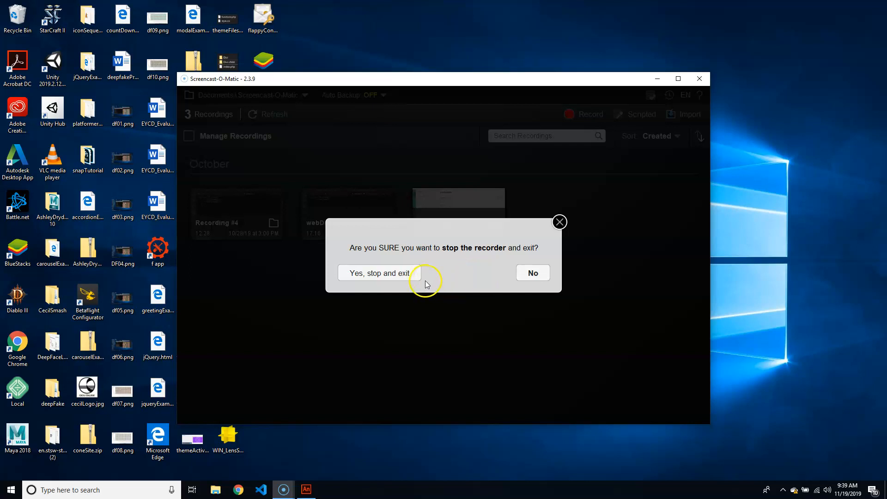